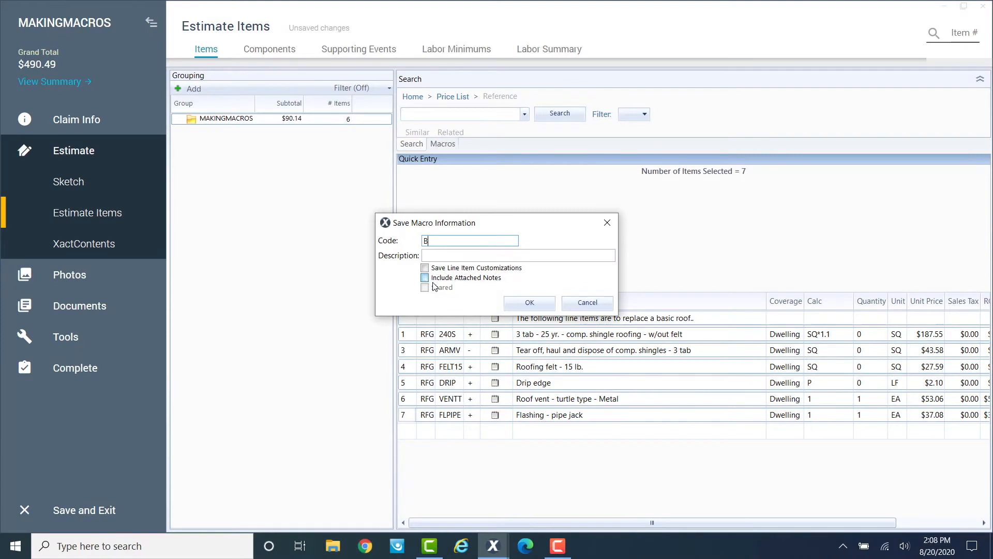
Step: Save the roof line items as macro BASICROOF, described "this is a demonstration macro", including line item customizations and attached notes
text(ROOF)
key(Tab)
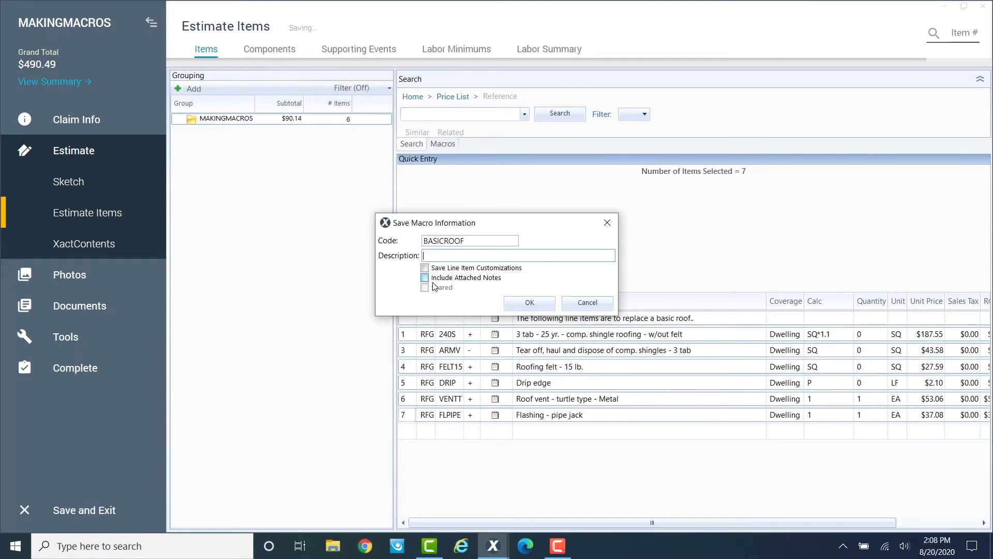
text(this is a demonstration macro)
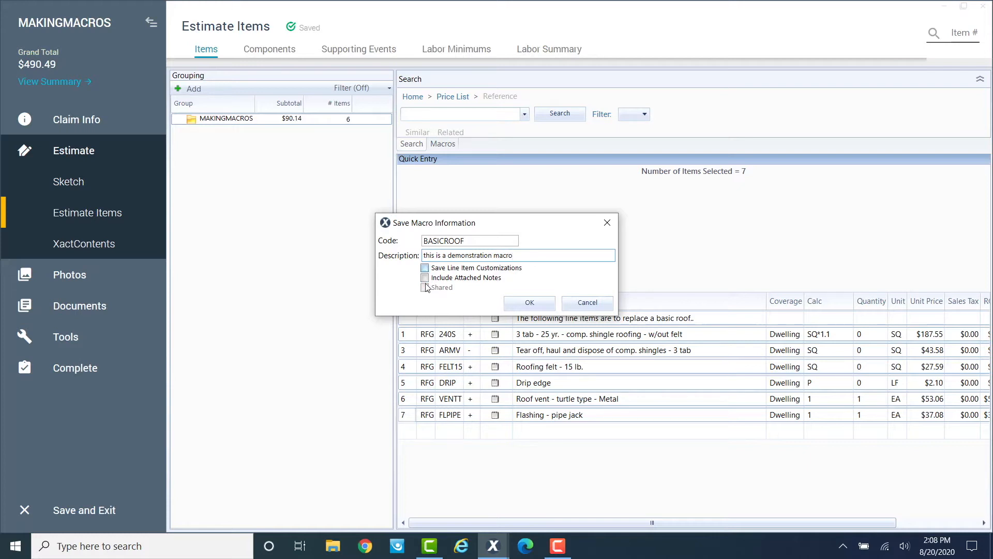
click(426, 279)
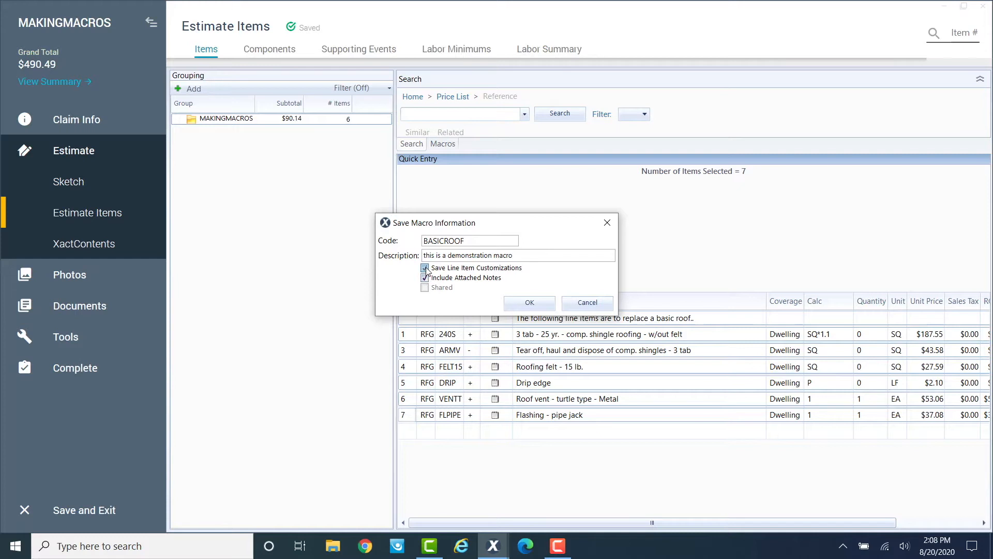
click(525, 305)
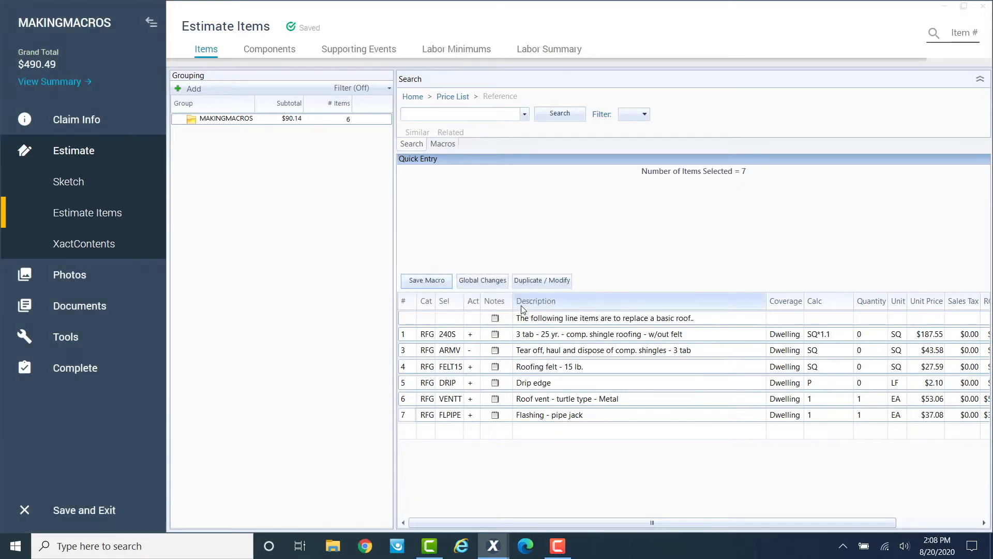
Step: Delete all the line items in the estimate, including the introductory note line
click(412, 327)
shift+click(409, 422)
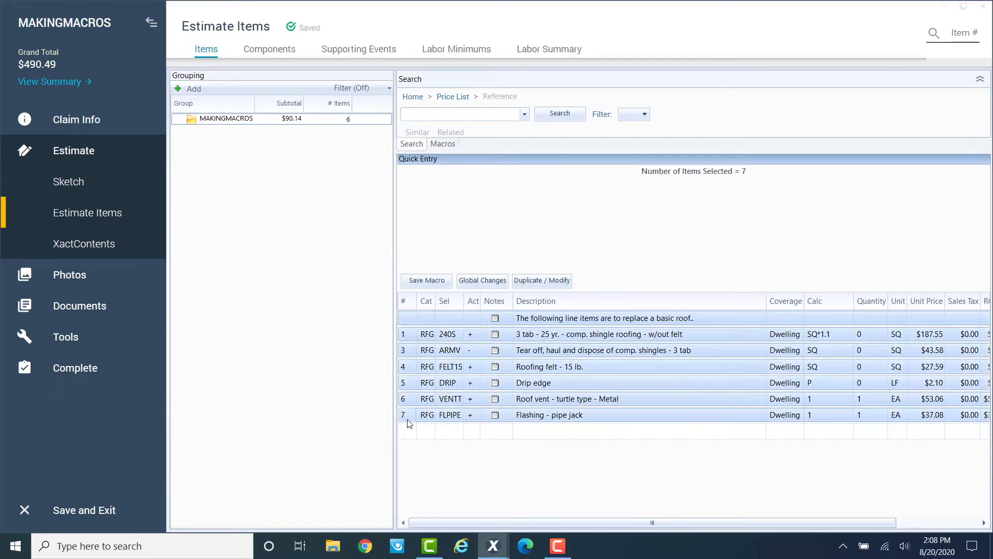
key(Delete)
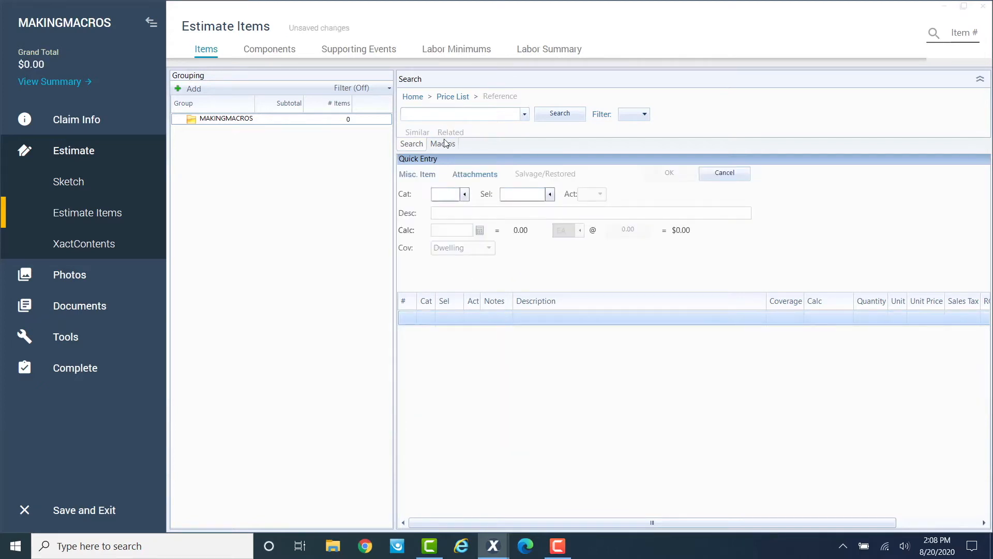
Step: Enlarge the macro list, filter it by "bas" and run the BASICROOF macro
click(443, 145)
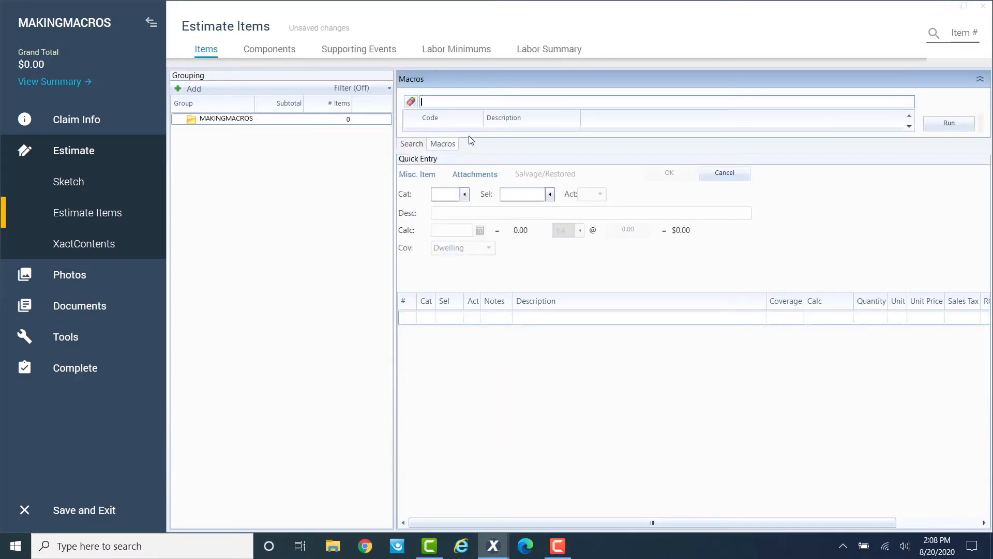
drag(475, 153, 476, 328)
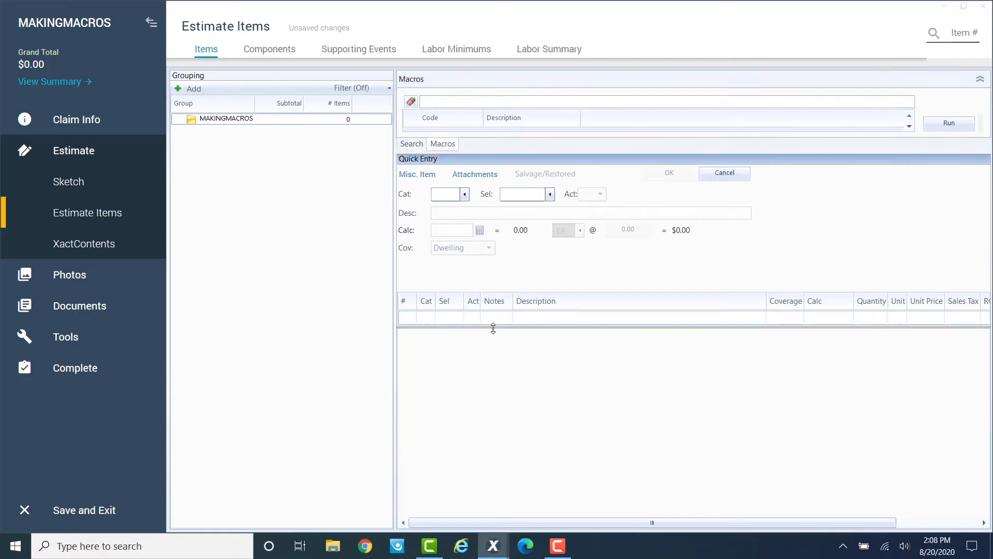
click(458, 102)
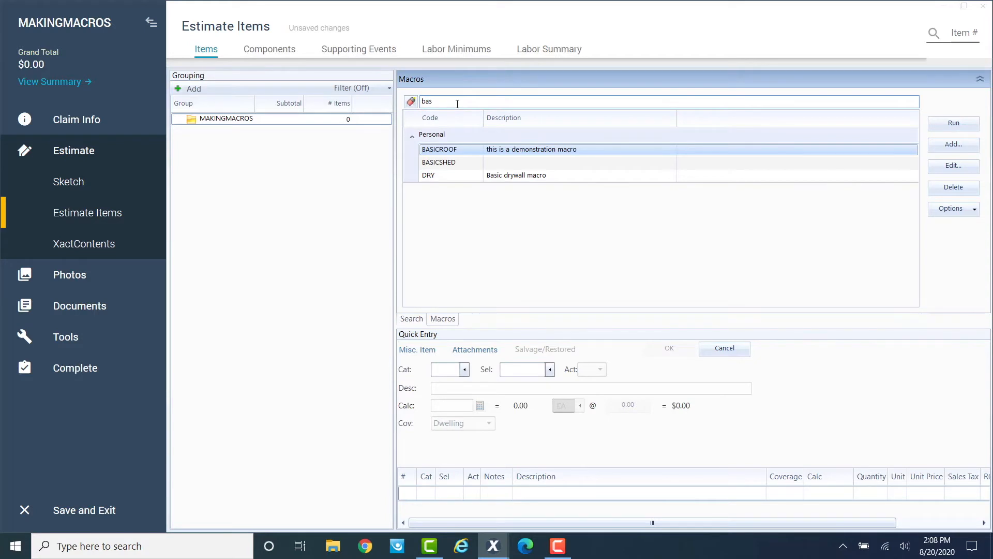
double_click(461, 150)
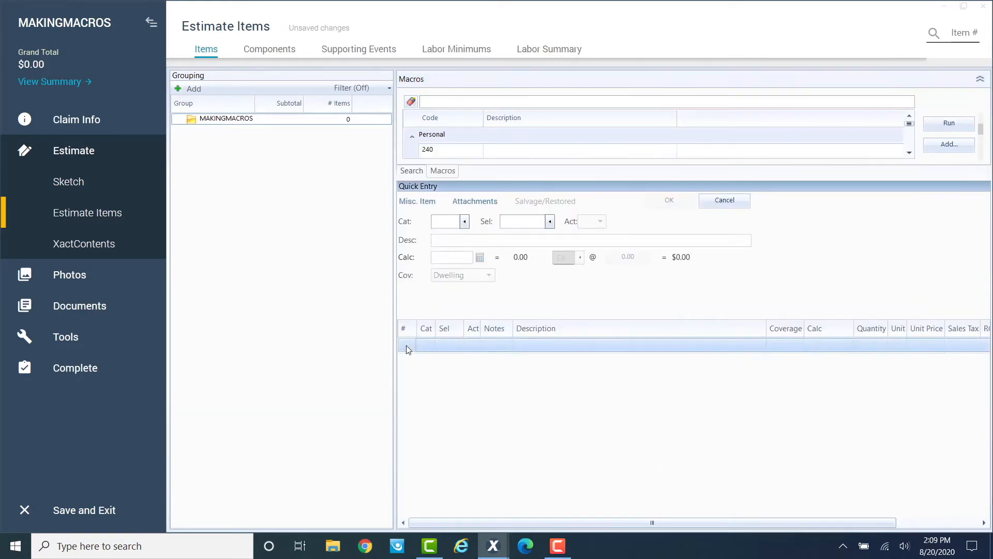
Step: Find the ORDERMATTERS macro by searching for "order" and run it in the estimate
key(ctrl+m)
text(order)
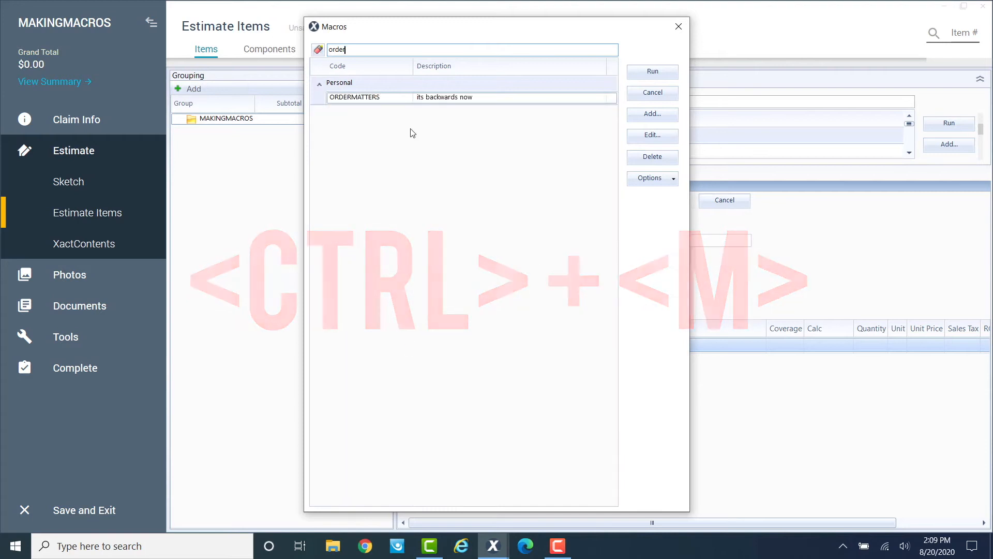
double_click(378, 99)
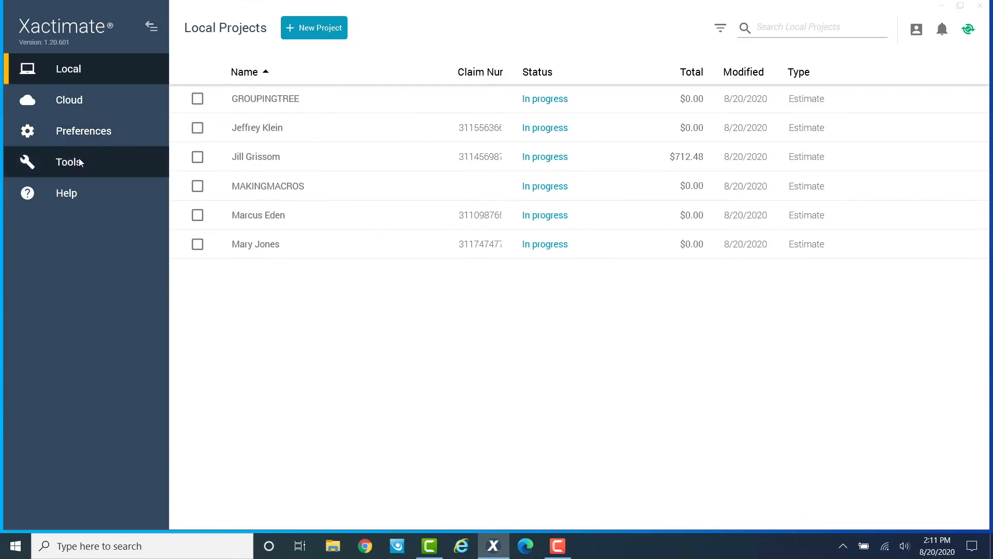
Step: Set the data transfer import location to Files > X1 MAX Docs > Complete Macro Set > Essential Wind Macros for Dwelling
click(81, 162)
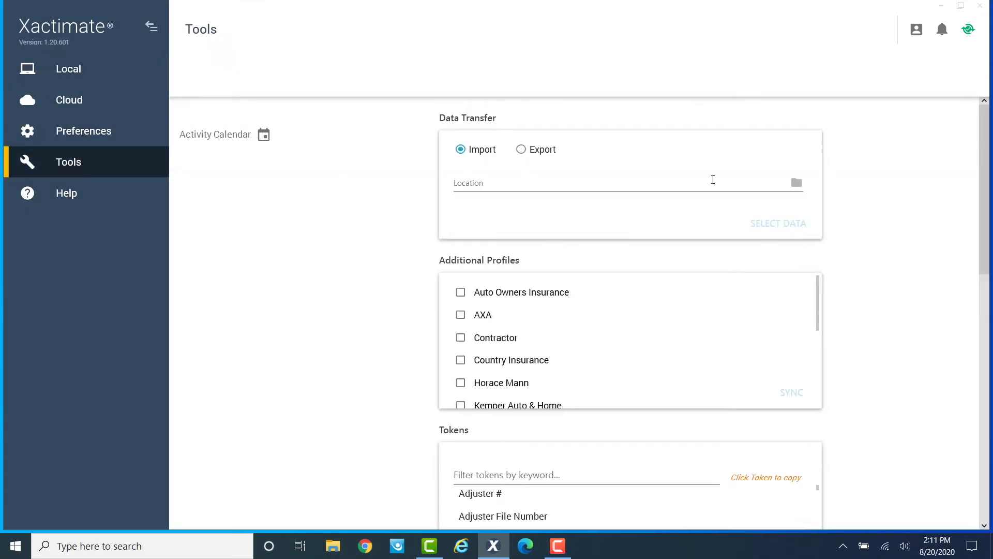
click(796, 184)
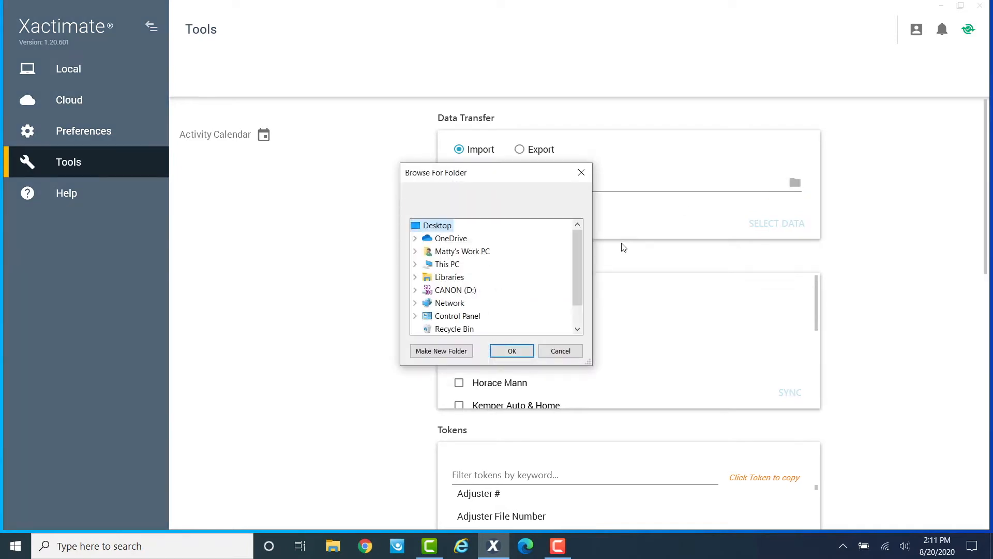
drag(575, 276, 573, 303)
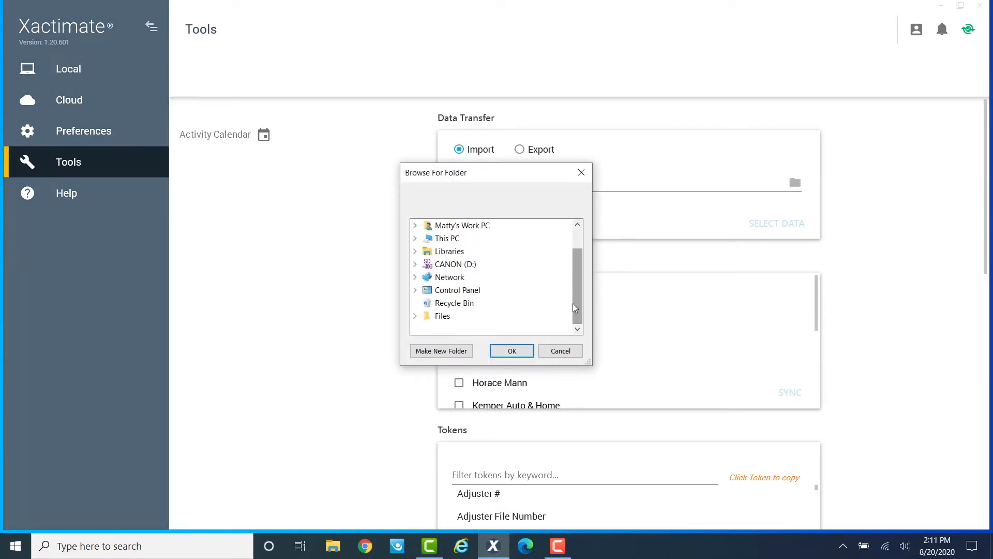
click(440, 320)
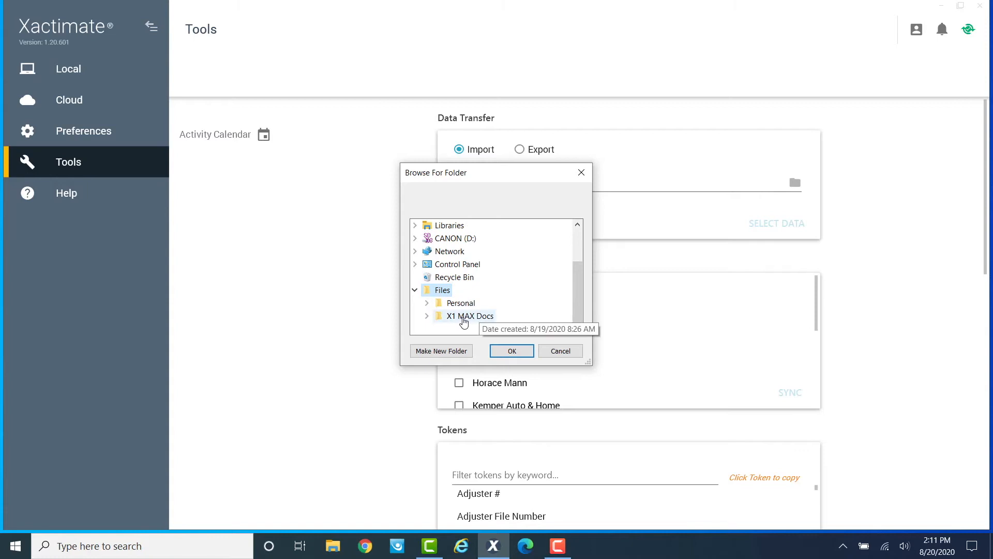
click(464, 318)
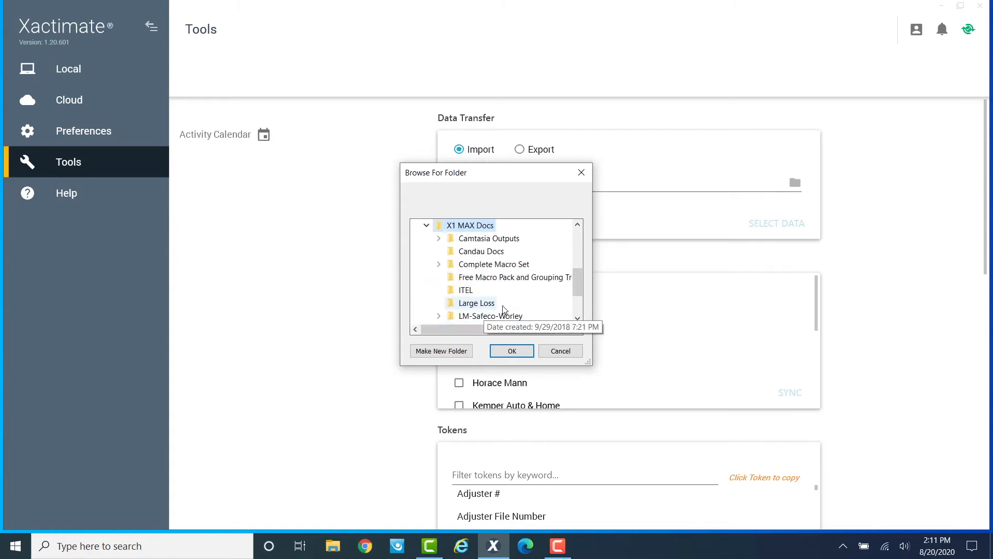
click(472, 266)
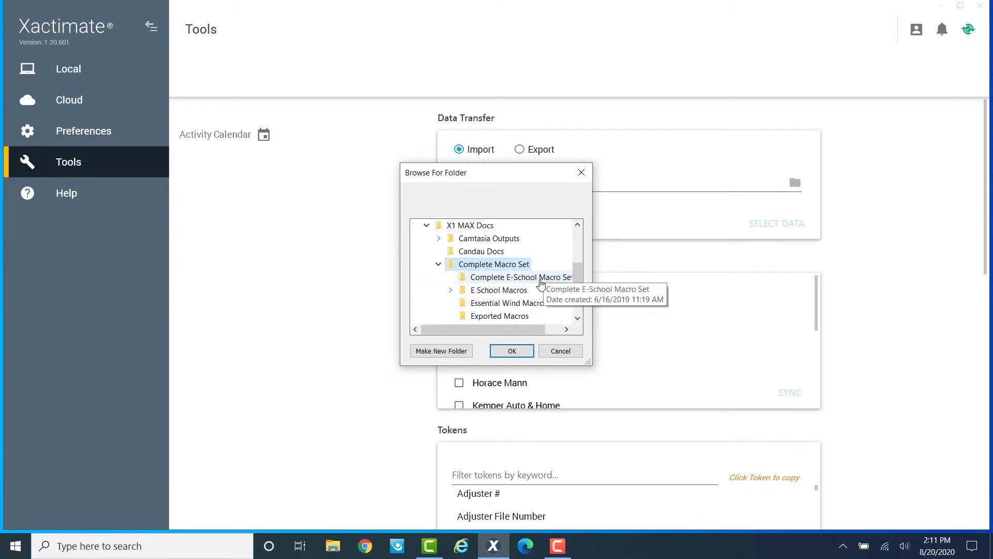
click(518, 304)
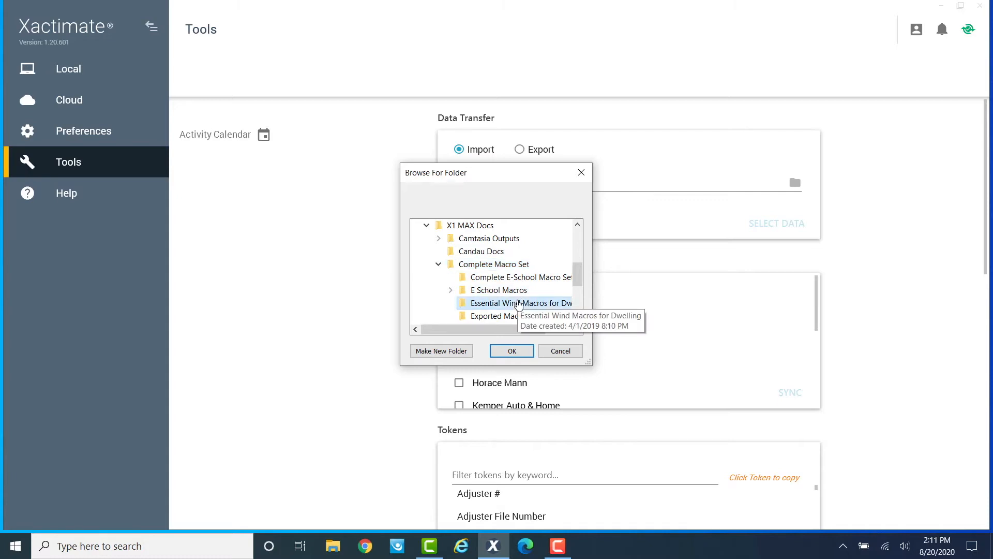
click(511, 351)
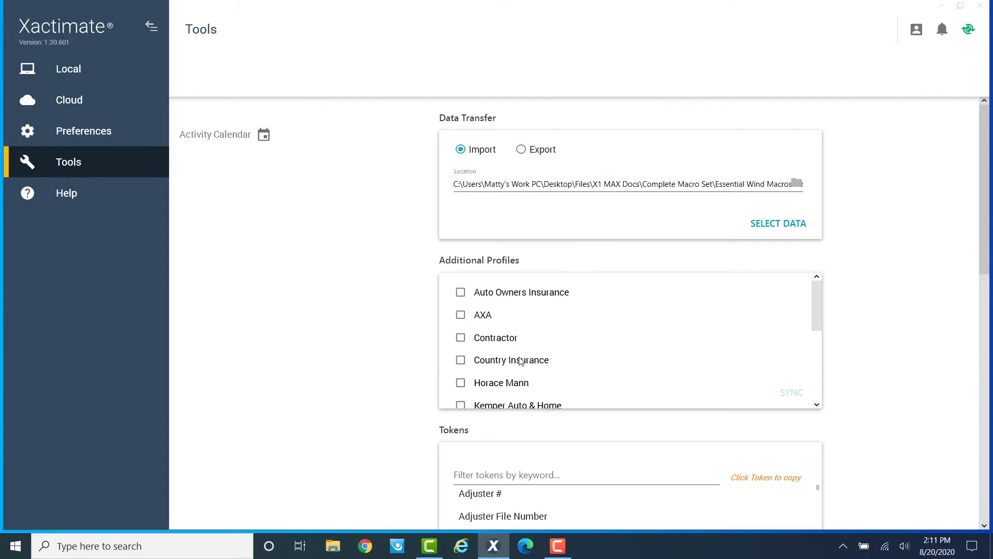
Step: Load the folder's import data and mark the macros FACM4WINDREPAIR, CHOPANDDROP, 40YRWINDREPAIR and 30YRWINDREPAIR
click(795, 225)
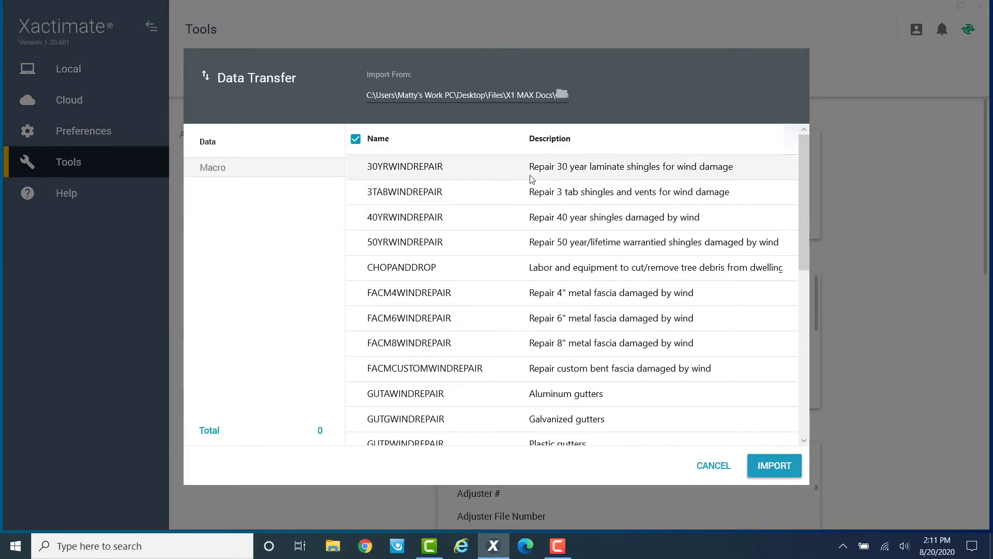
scroll(531, 179, down, 10)
scroll(532, 179, up, 10)
click(455, 192)
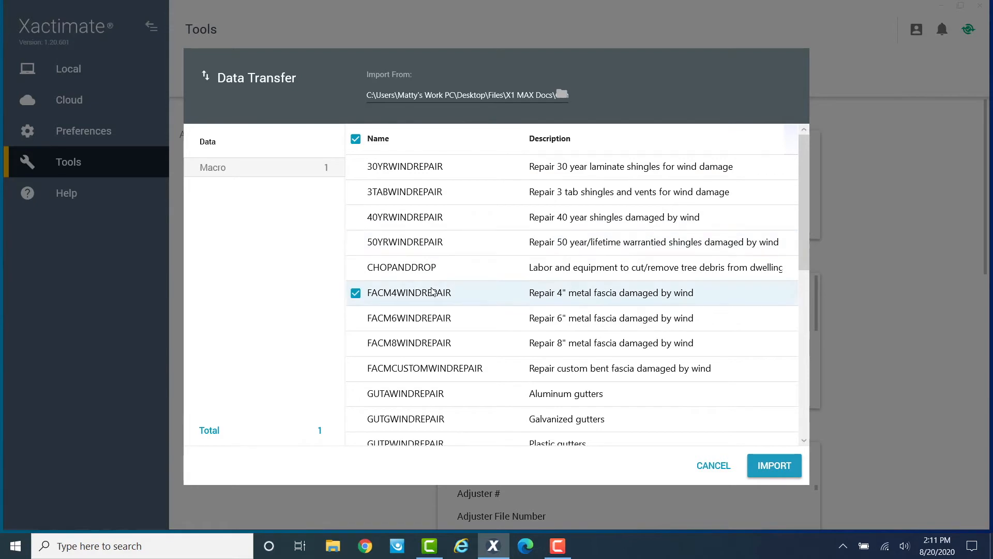
click(427, 267)
click(418, 218)
click(409, 173)
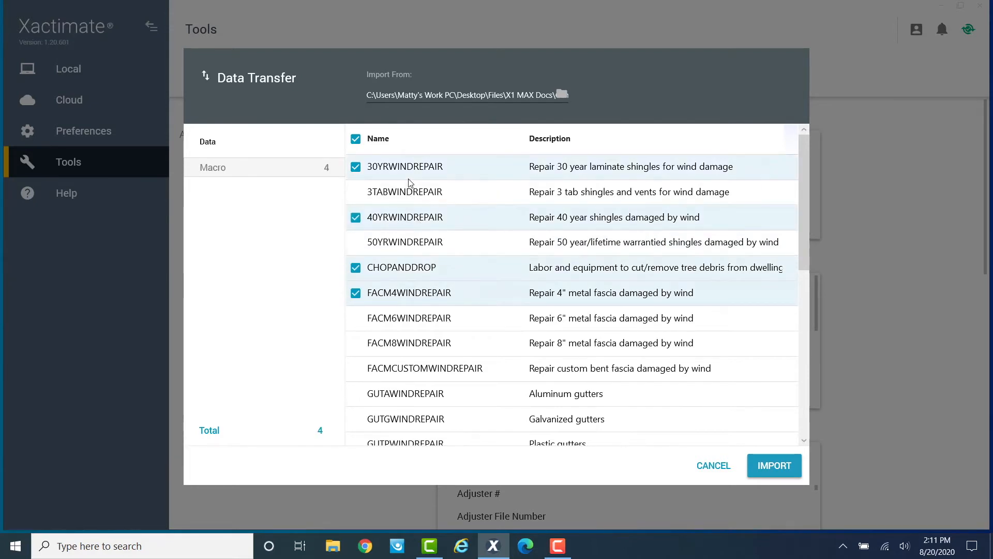
Step: Select all the macros in the import list, and reselect a continuous range starting at 30YRWINDREPAIR
key(ctrl+a)
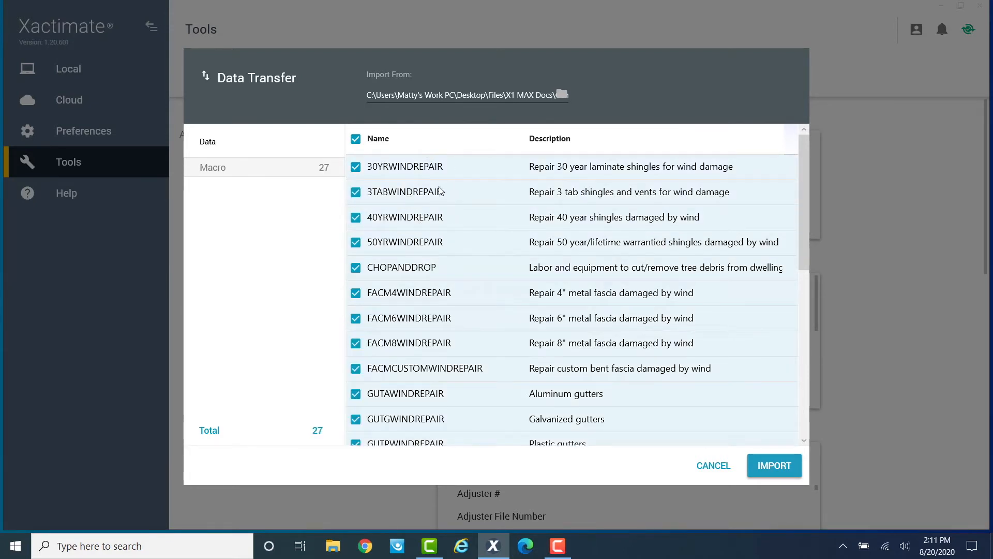
click(423, 188)
drag(421, 168, 449, 432)
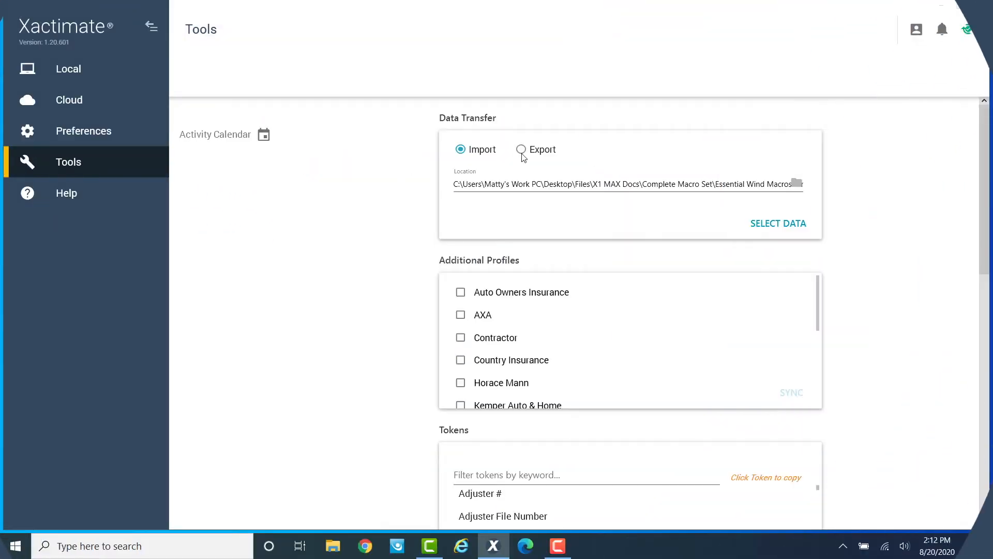
Step: Switch the data transfer to Export and set its location to a new folder on the desktop
click(522, 150)
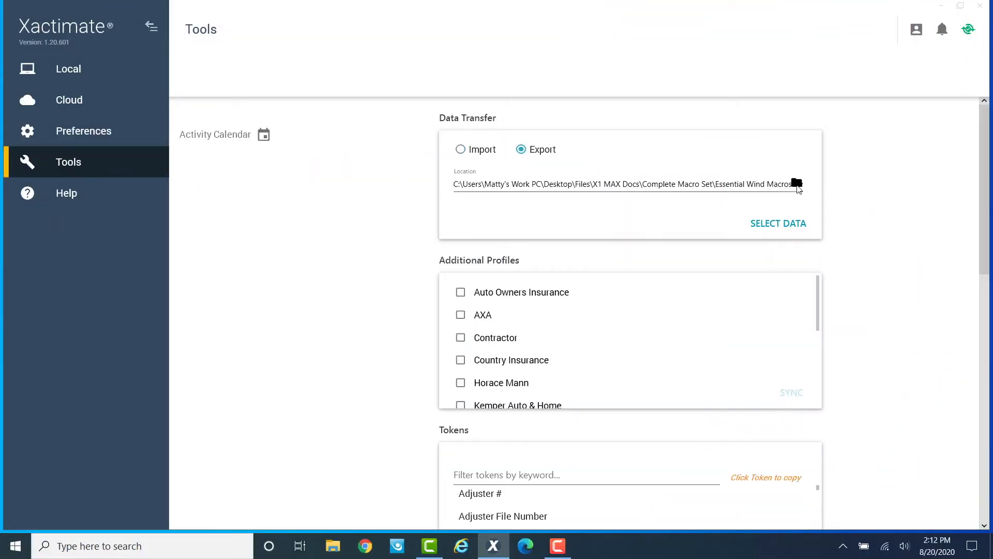
click(797, 186)
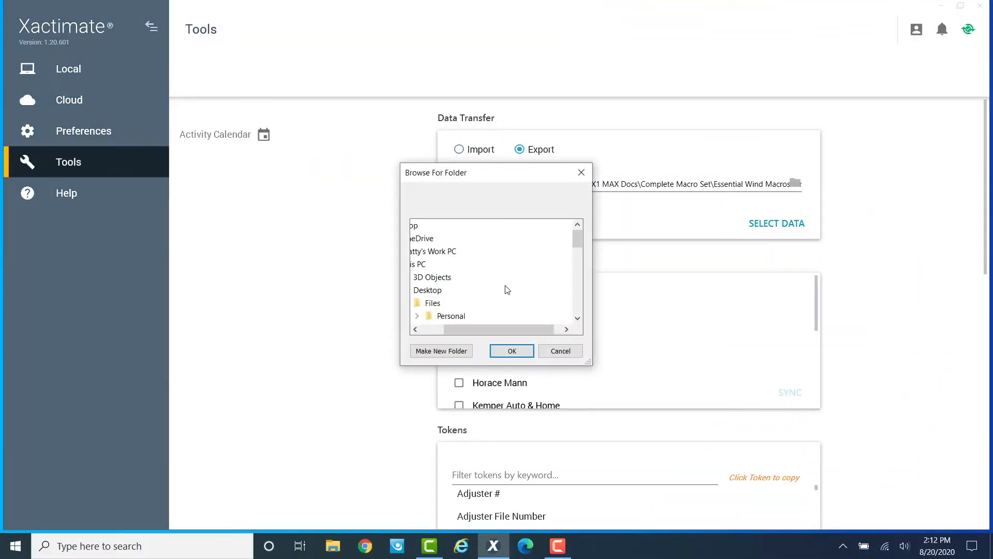
drag(525, 333, 475, 333)
click(439, 226)
click(441, 352)
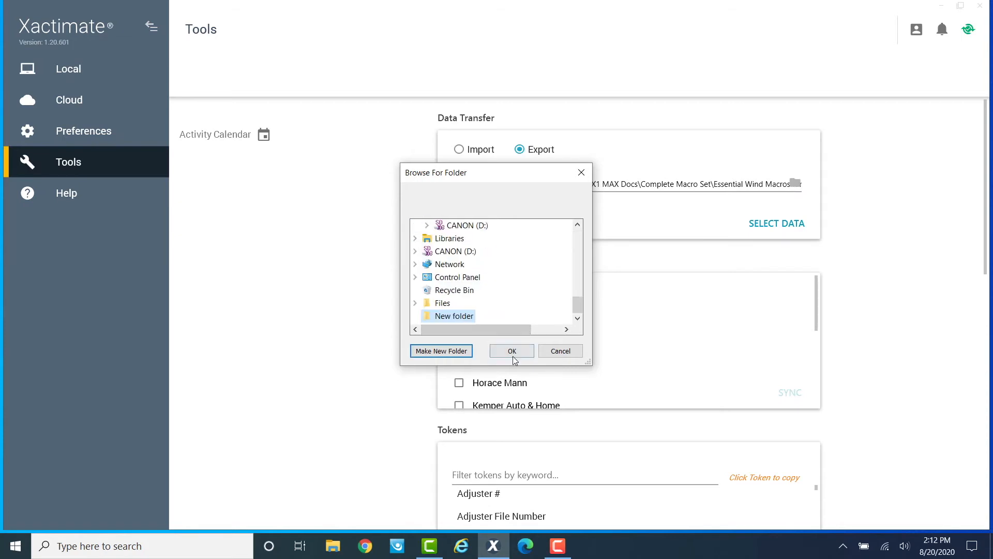
click(513, 357)
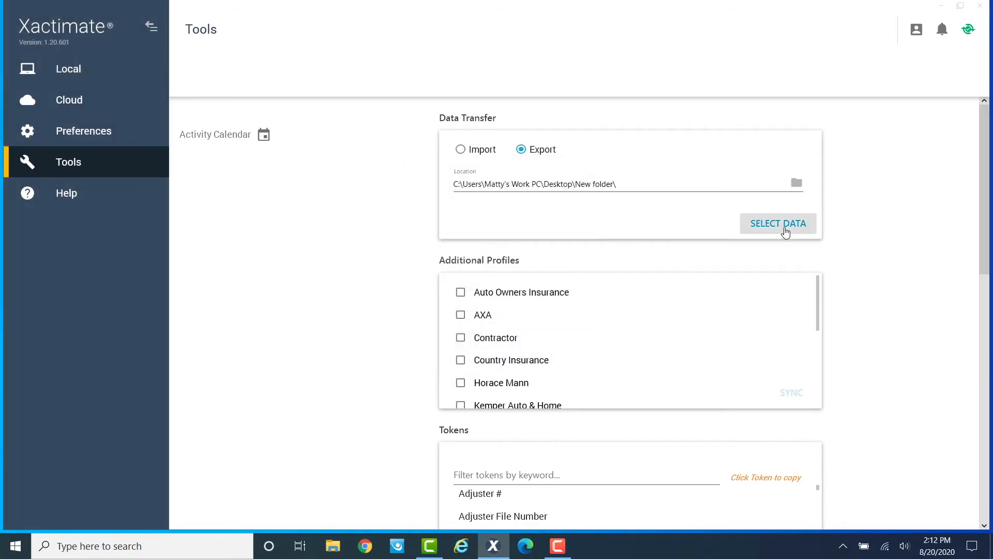
Step: Load the export data, show the Macro category and mark a range of macros beginning with 30YRWINDREPAIR
click(786, 224)
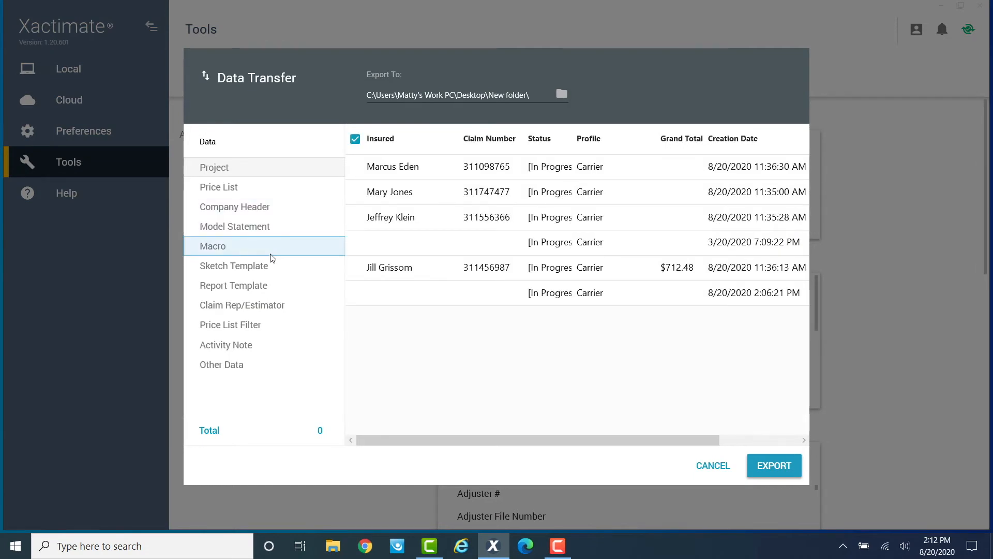
click(480, 219)
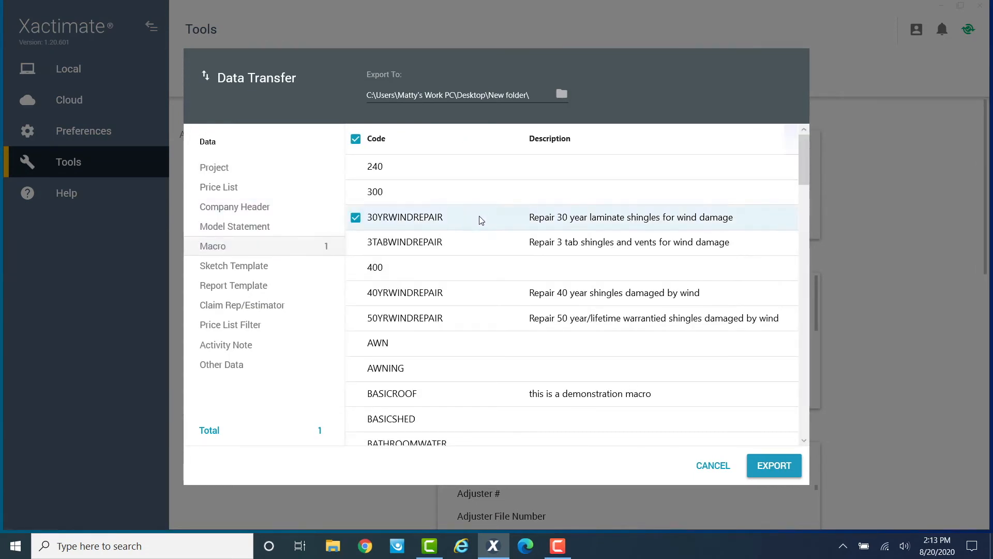
drag(459, 260, 466, 360)
drag(466, 360, 470, 390)
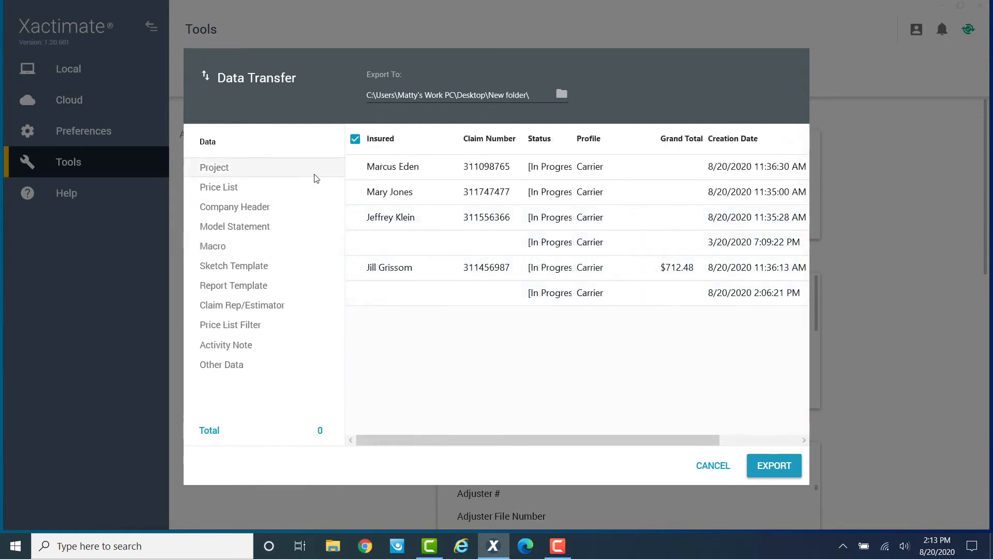
Step: Try marking individual projects in the Project export data, and select the whole range of listed projects
click(389, 174)
click(399, 191)
click(399, 219)
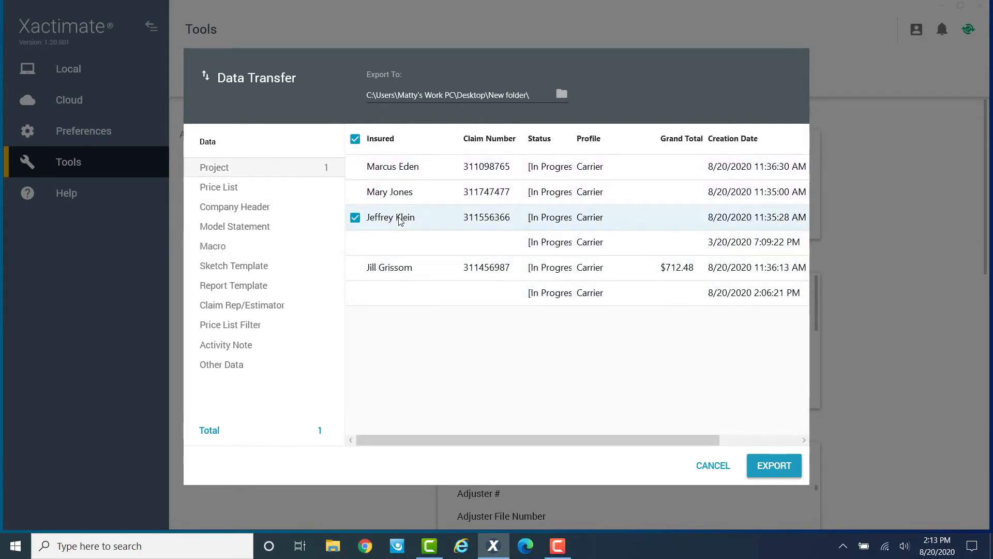
click(399, 267)
click(448, 292)
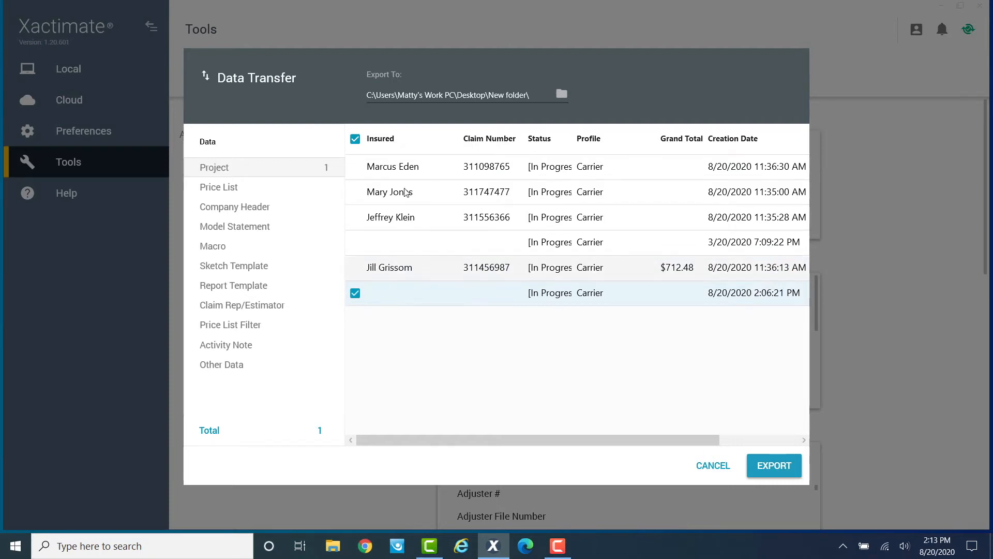
shift+click(401, 165)
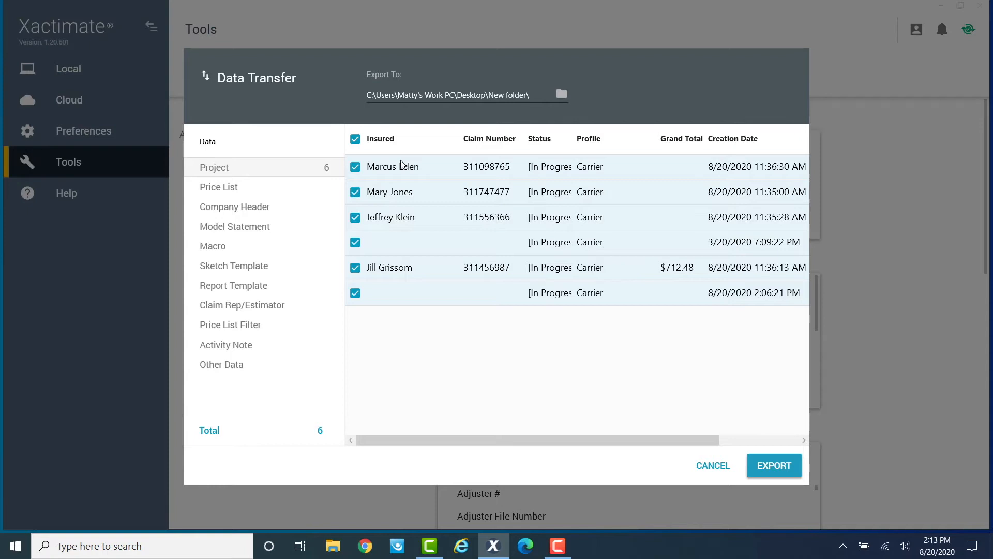
Step: Export all the selected projects to the new desktop folder
click(764, 463)
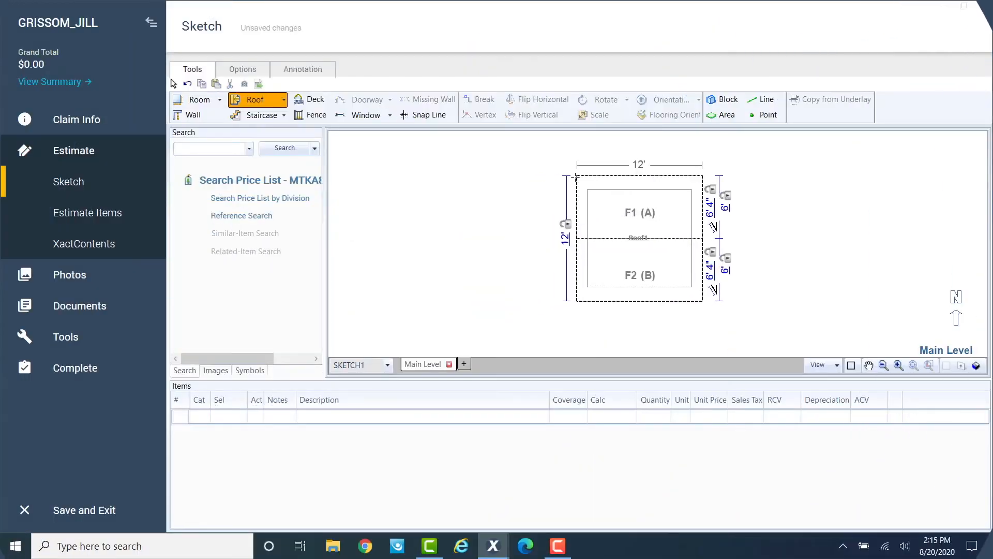
Step: Draw a 12' by 12' gable roof on the Main Level sketch and name it Grandma's She Shed
drag(577, 177, 562, 180)
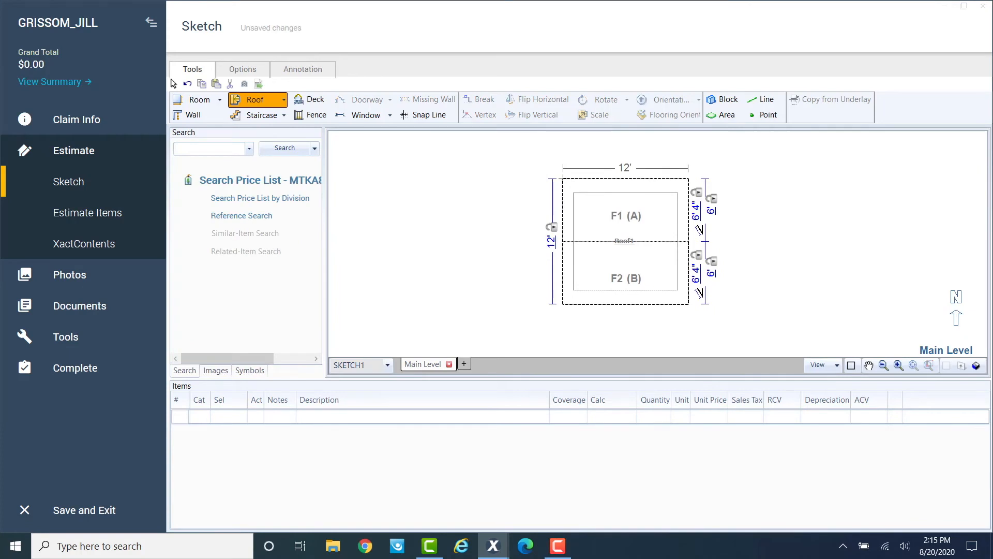
click(562, 179)
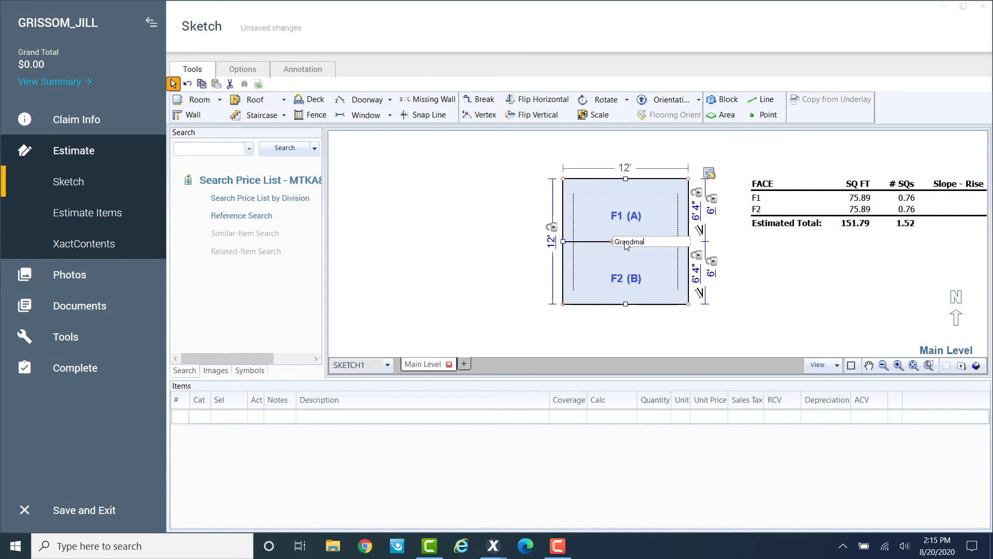
Step: Retrieve the roofing macro into the Grandma's She Shed items, and deselect the roof
key(ctrl+m)
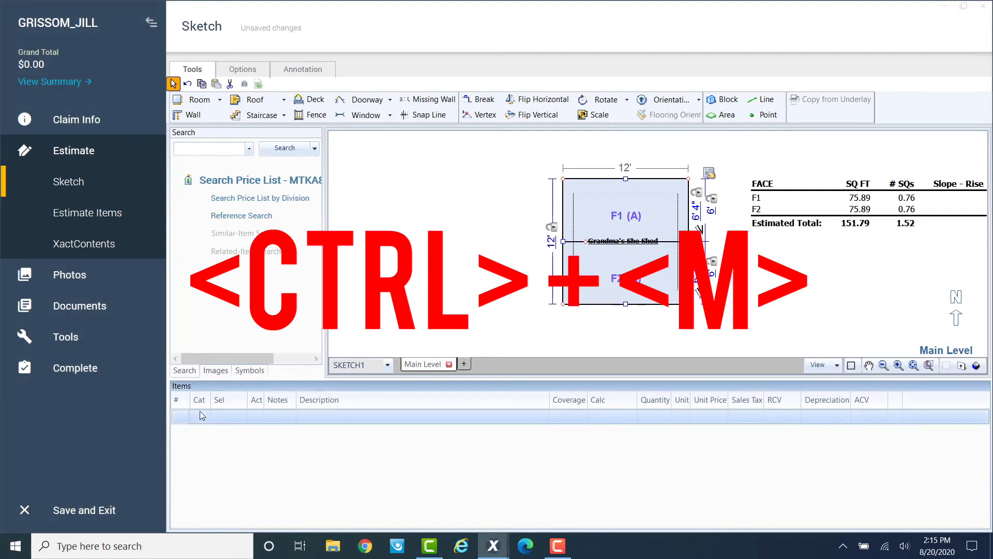
double_click(337, 97)
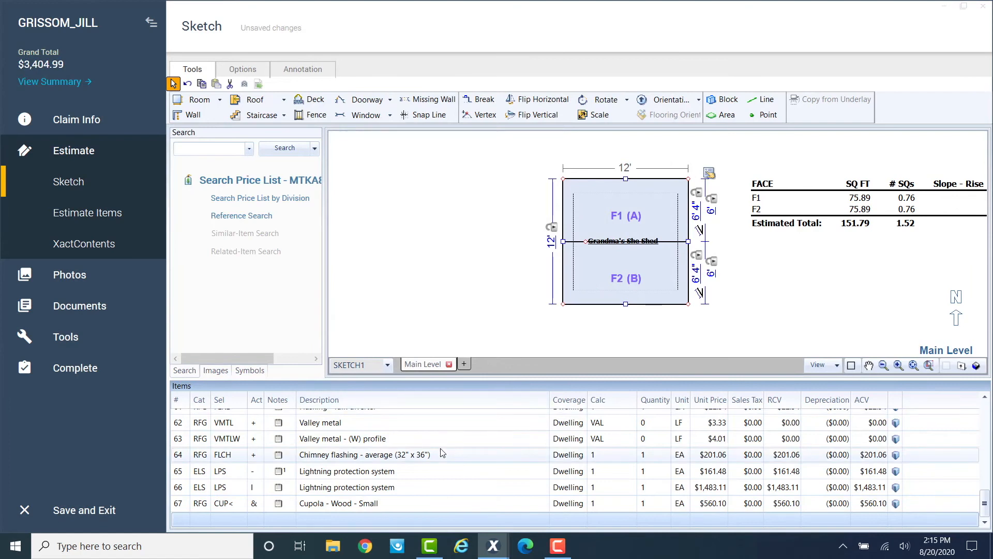
click(481, 266)
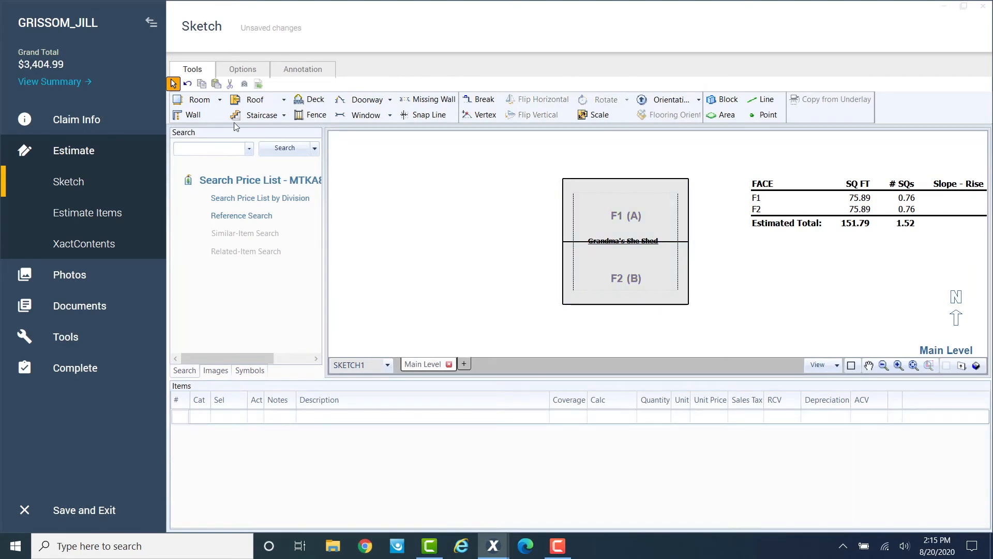
Step: Open the estimate items and delete the unneeded roofing line items from the Grandma's She Shed group
click(78, 216)
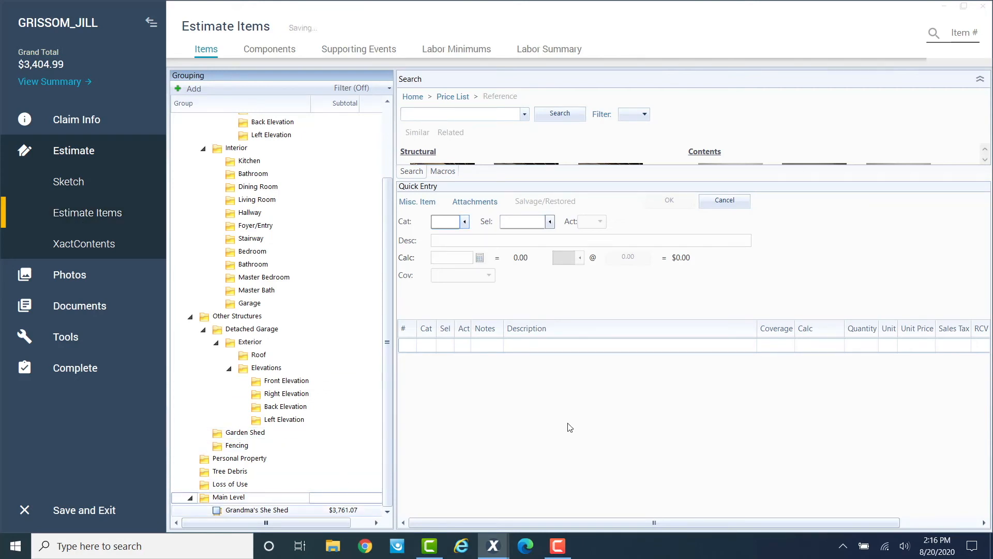
scroll(571, 350, up, 7)
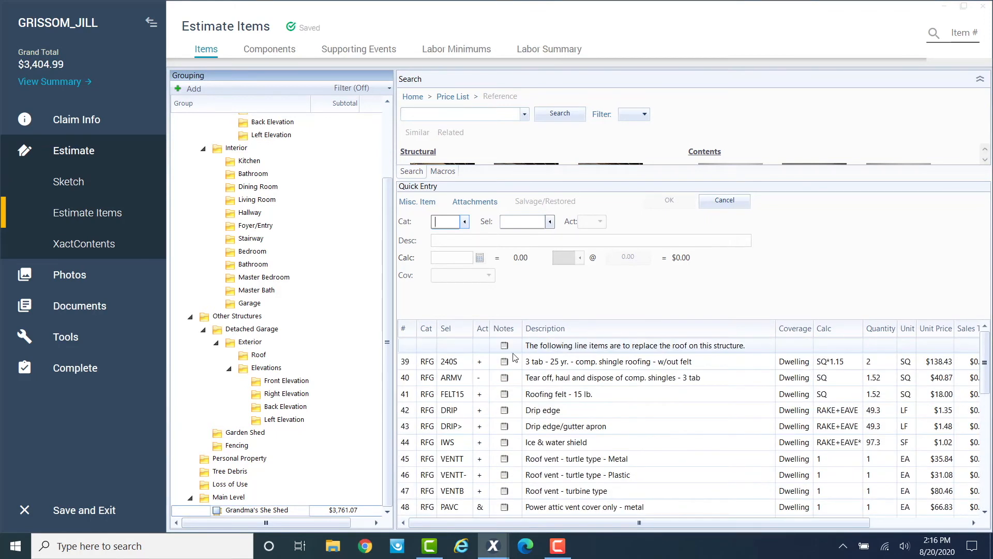
click(409, 476)
shift+click(410, 490)
key(Delete)
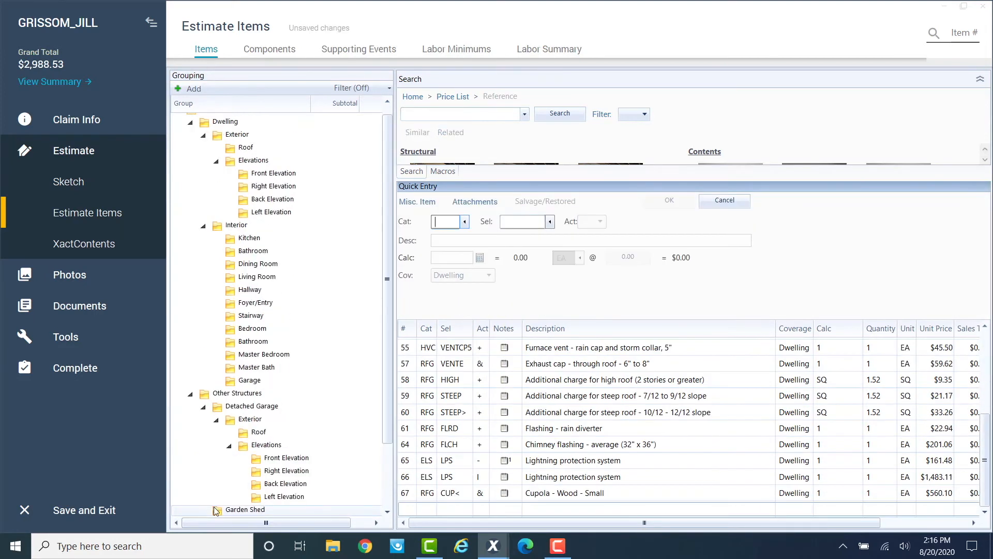
Step: Move the Grandma's She Shed group into Other Structures, between Garden Shed and Fencing
scroll(216, 511, down, 2)
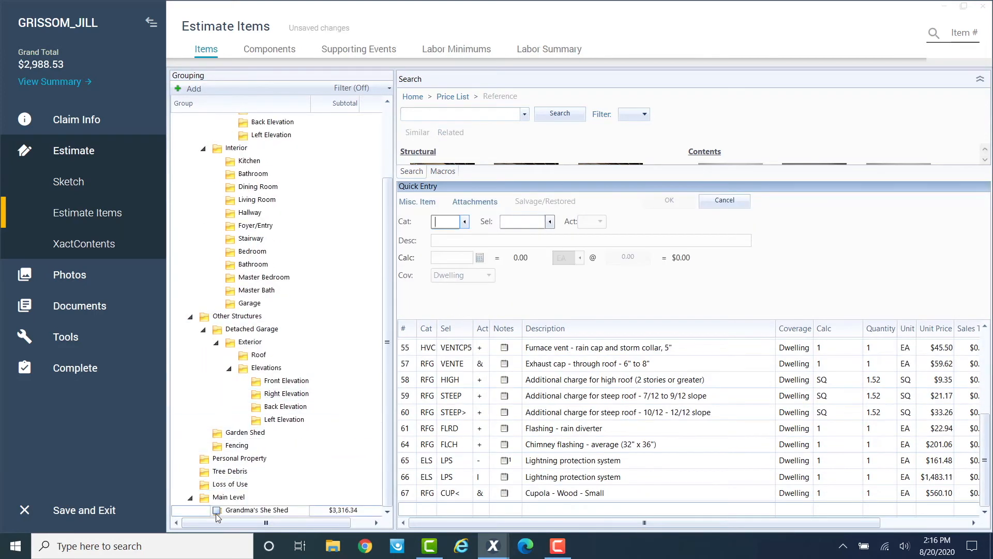
drag(230, 509, 218, 444)
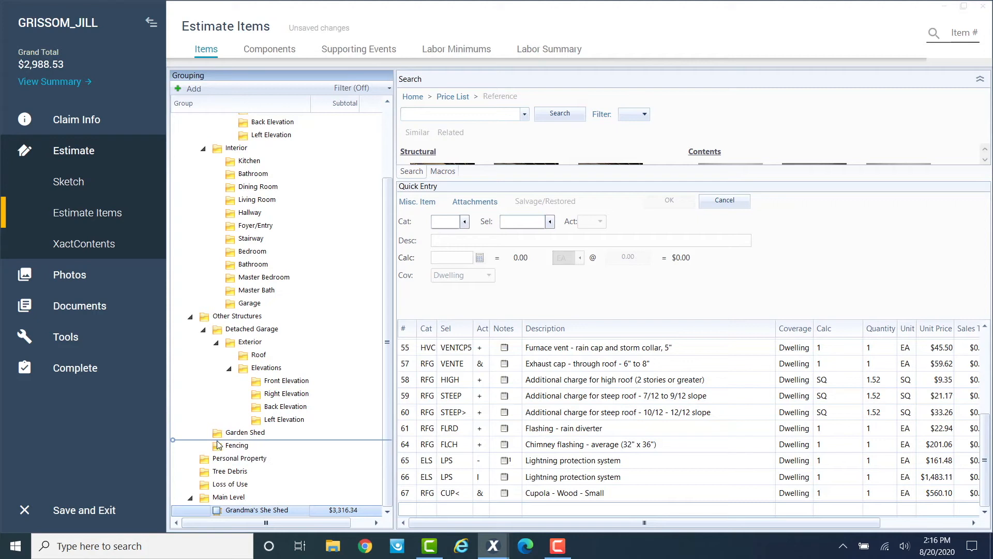
Step: Generate the Final Draft with/without Removal report and review its pages in the browser
click(77, 305)
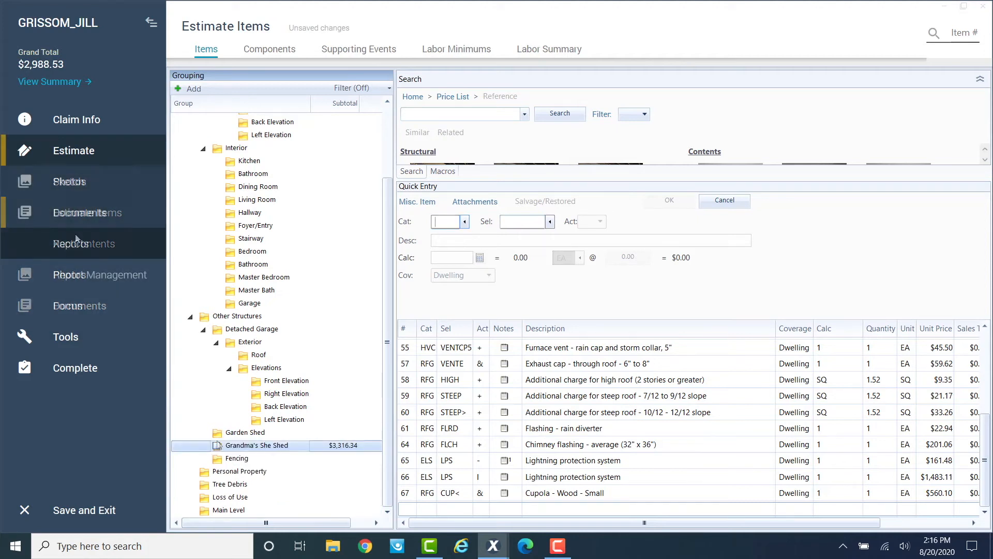
click(76, 237)
click(357, 392)
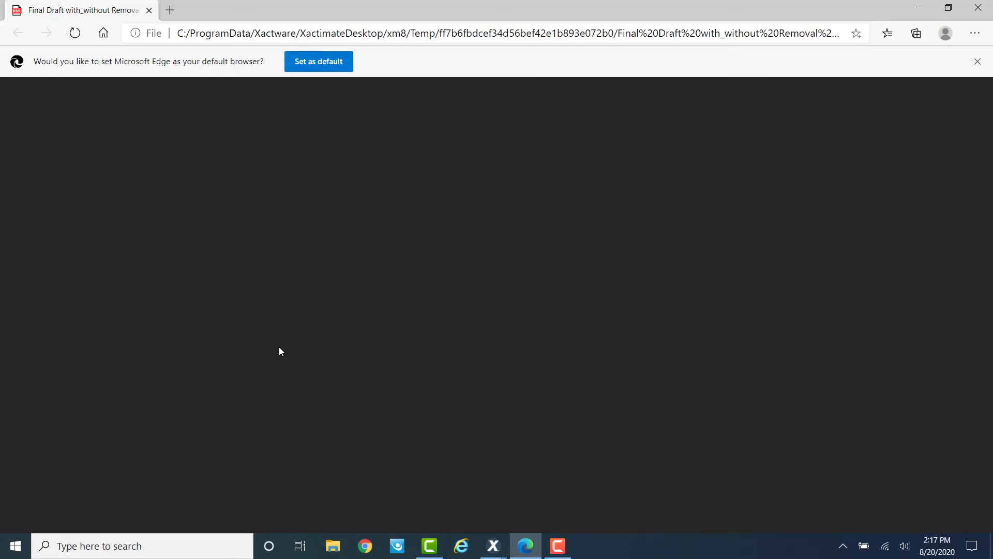
scroll(490, 314, down, 10)
scroll(490, 314, down, 3)
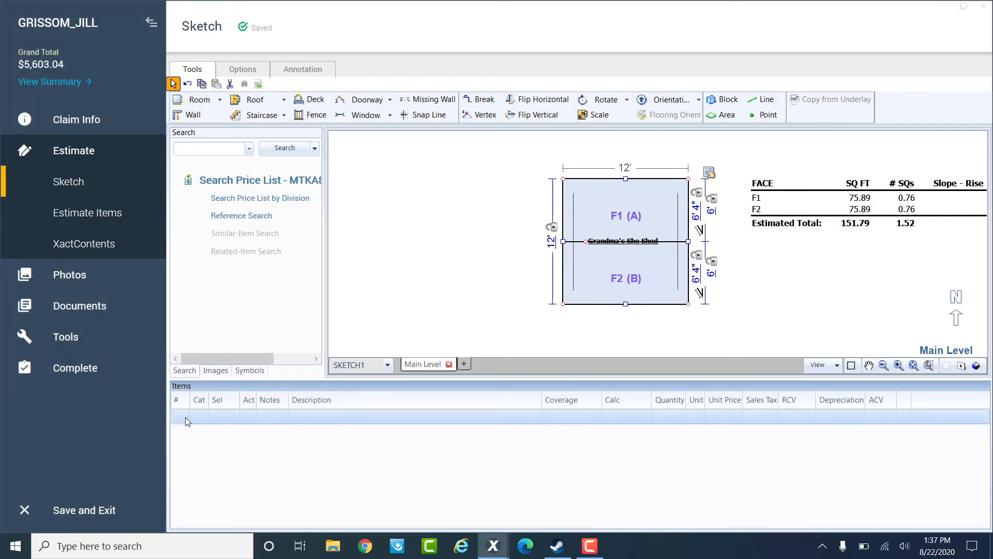
Step: Add an RFG 300S laminated shingle line item to the shed roof with activity + and calculation SQ
double_click(188, 417)
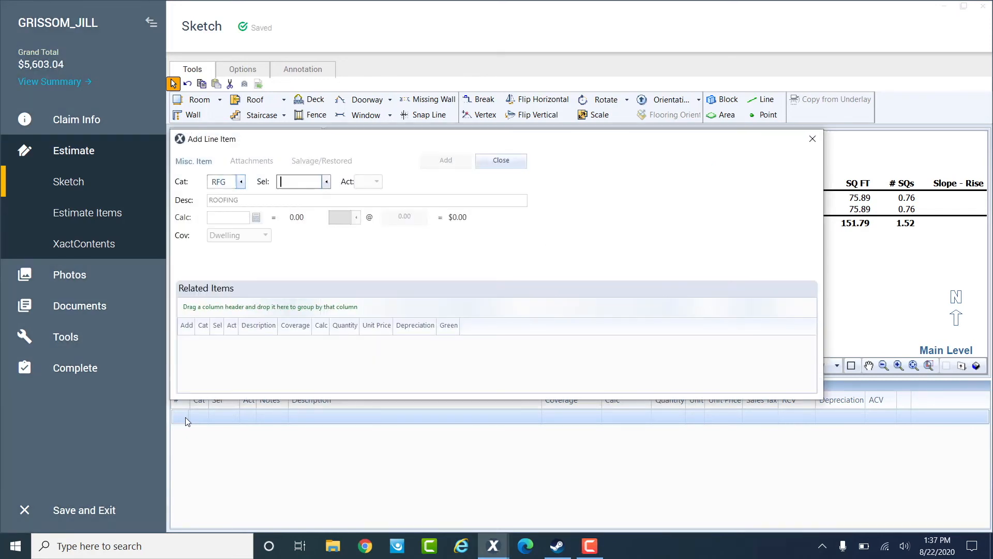
text(300S)
key(Tab)
text(+)
key(Tab)
key(Tab)
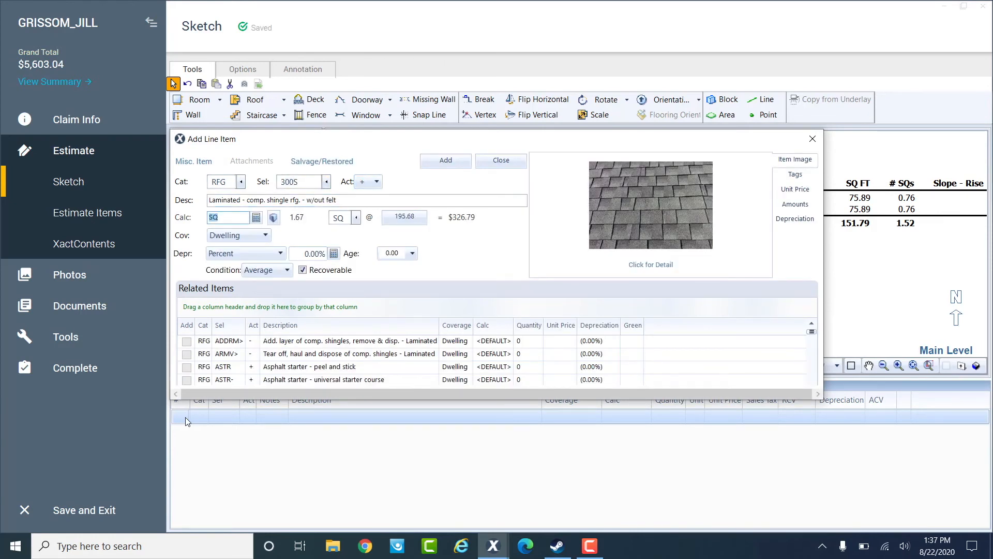
key(Return)
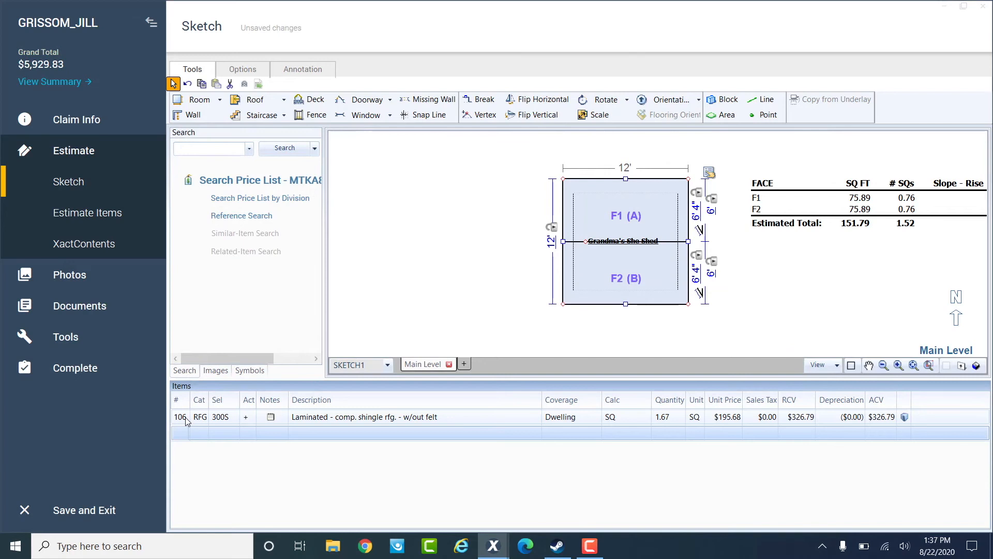
Step: Add a second RFG 300S laminated shingle line item with the calculation SQ*1.15
double_click(181, 434)
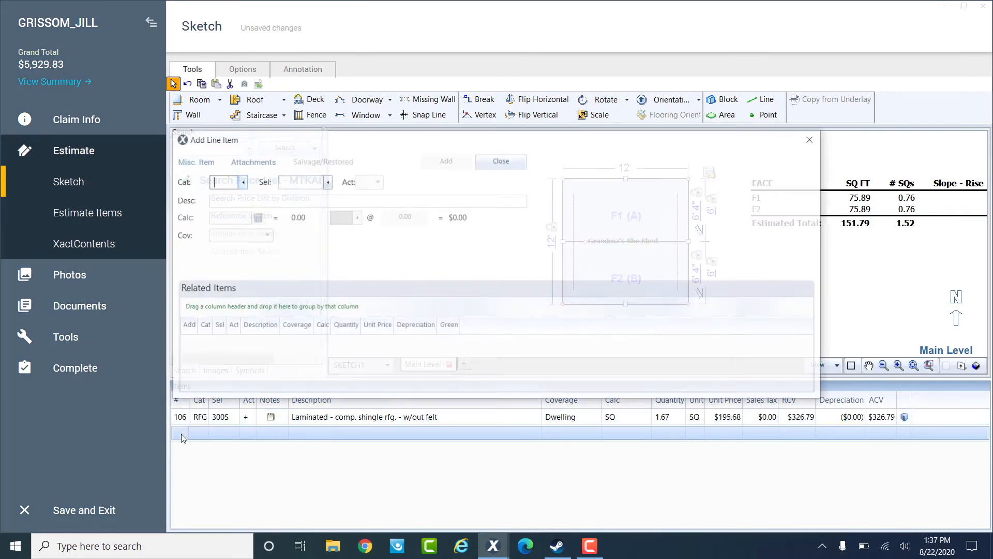
text(300)
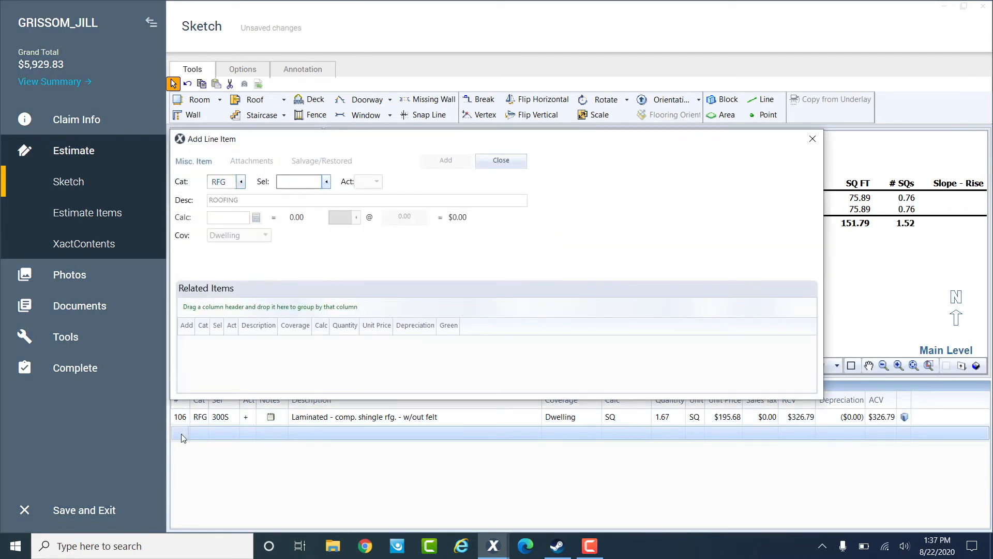
text(S)
key(Tab)
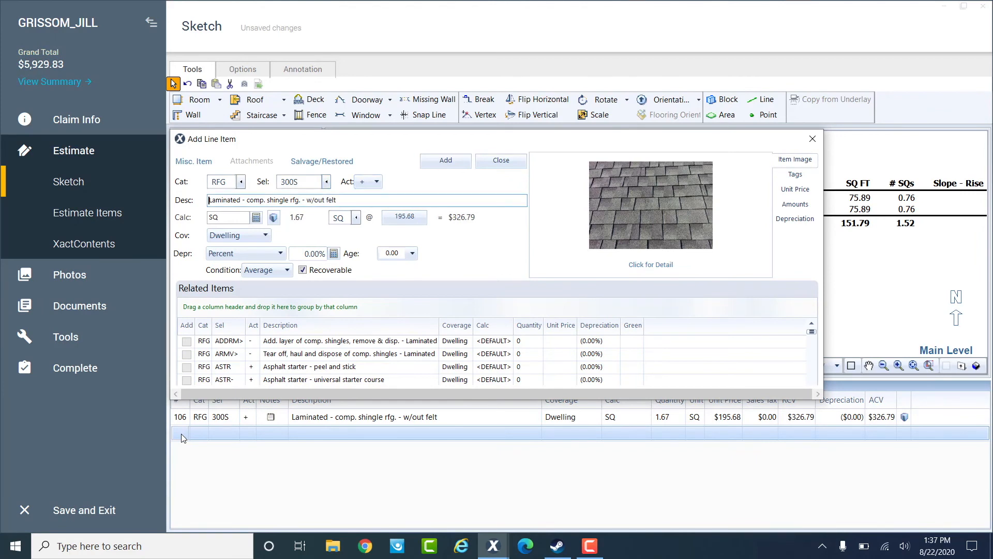
key(Tab)
text(*1.15)
key(Return)
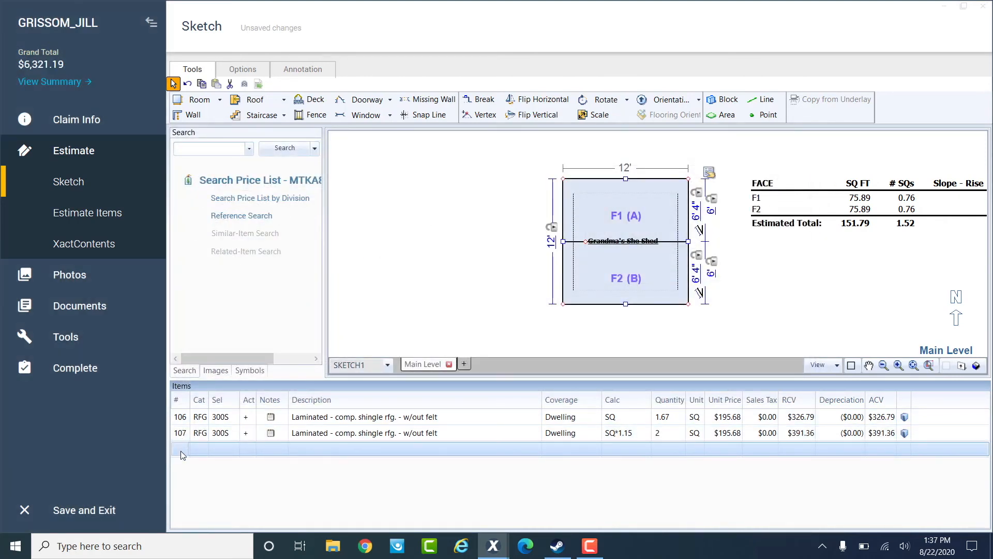
Step: Add an SFG GUTA aluminum gutter/downspout line item with the calculation EAVE
double_click(181, 451)
text(SFG)
key(Tab)
text(GUTA)
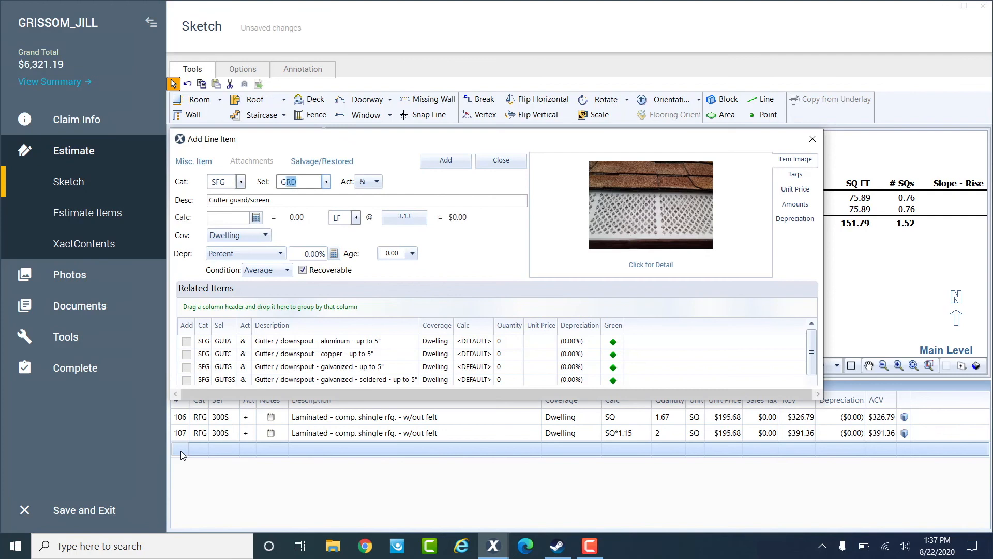
key(Tab)
key(Tab)
key(Tab)
text(EAVE)
key(Return)
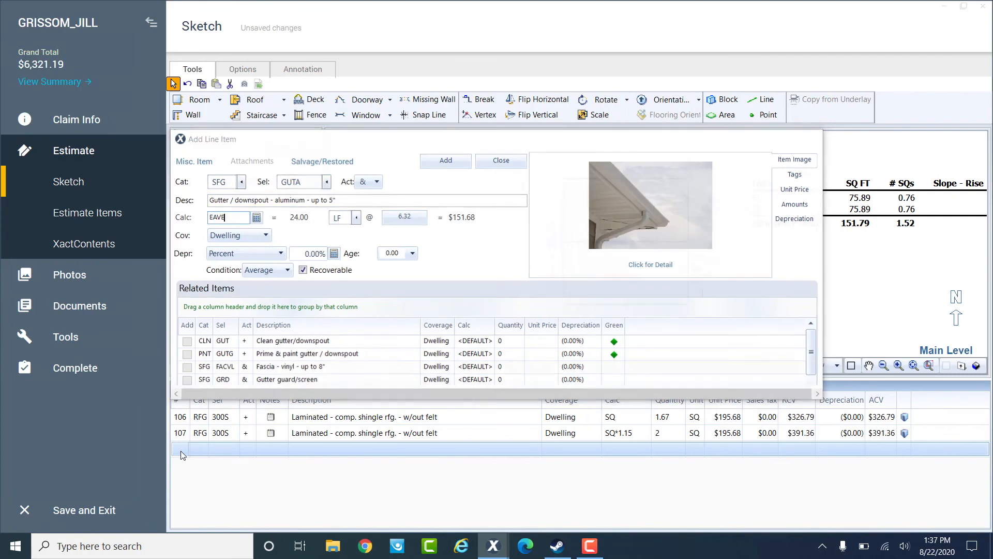
Step: Add an RFG DRIP drip edge line item with activity + and the calculation P
double_click(185, 467)
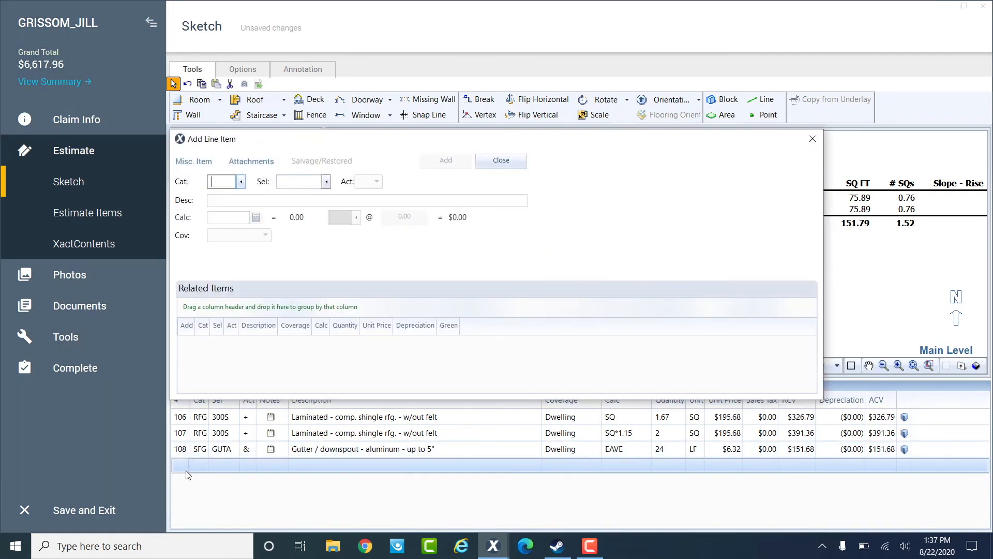
text(RFG)
key(Tab)
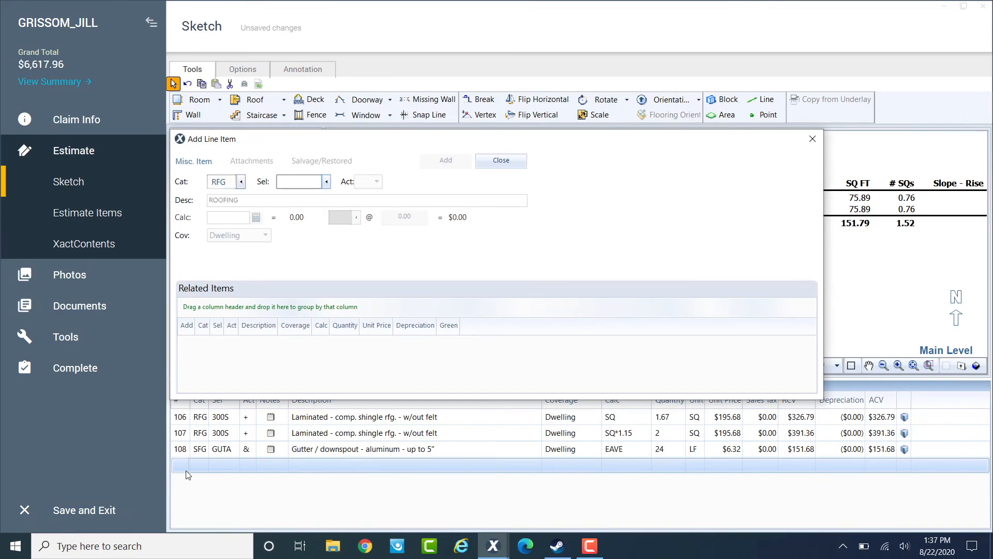
text(DRIP)
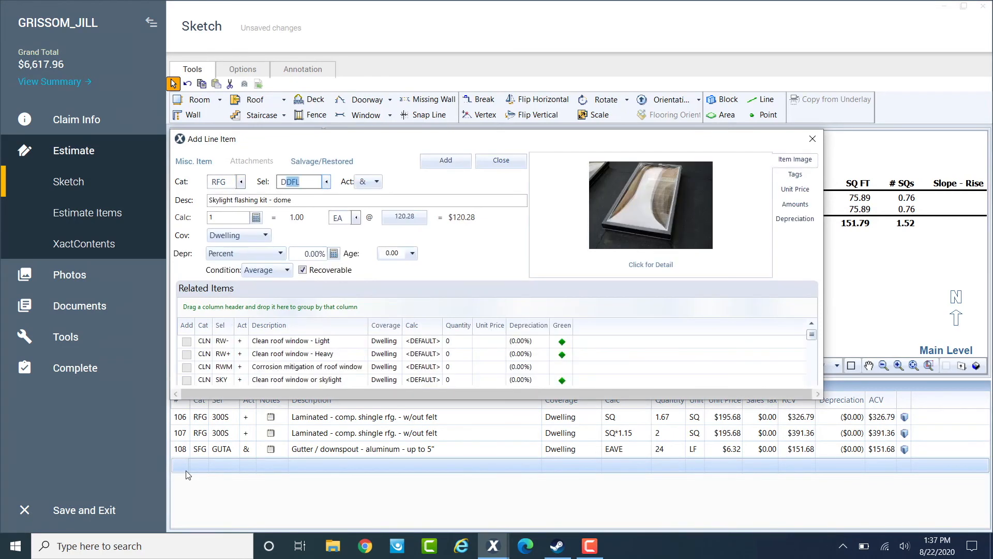
key(Tab)
key(Return)
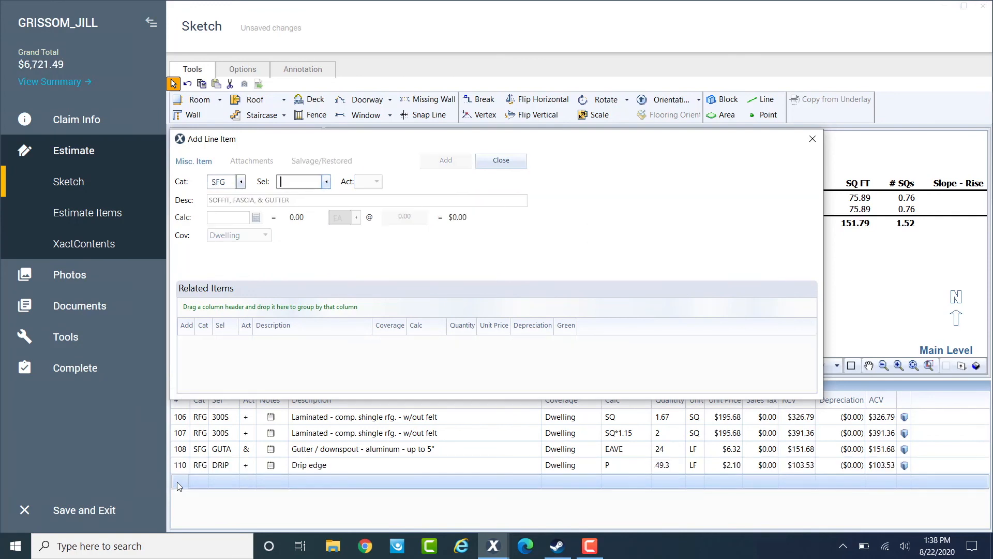
Step: Add an SFG FACM8 8" metal fascia line item with the calculation RAKE
text(SFG)
key(Tab)
text(FACMW)
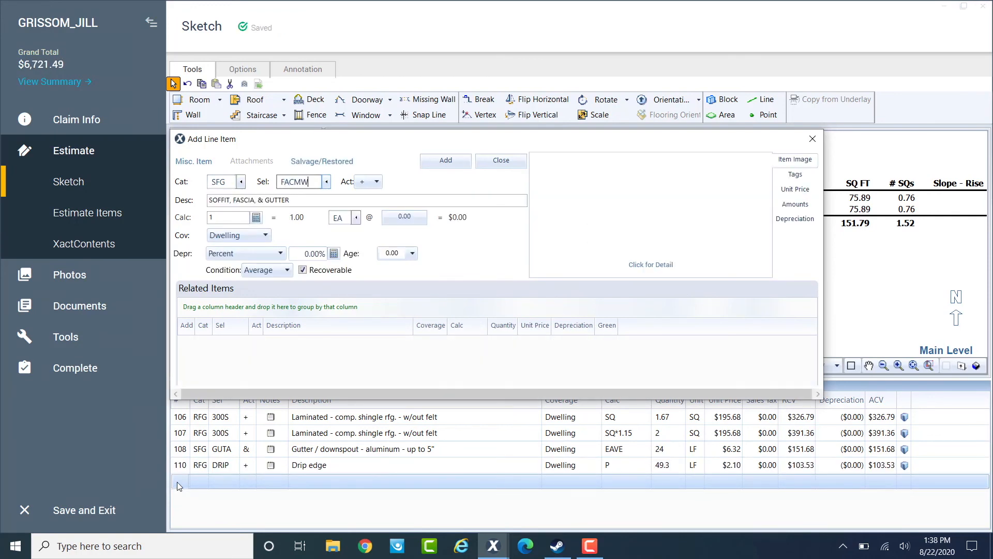
key(BackSpace)
text(8)
key(Tab)
key(Tab)
key(Tab)
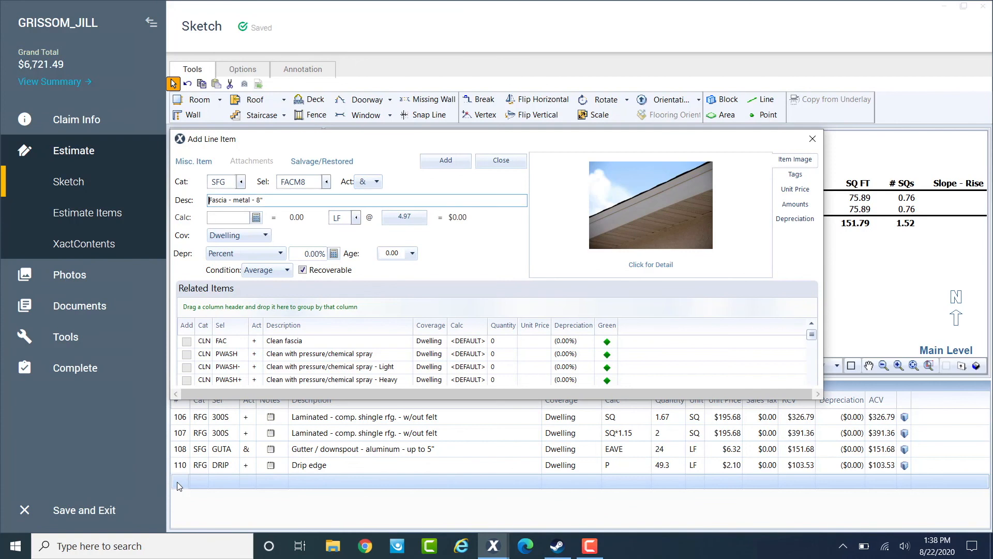
text(RAKE)
key(Return)
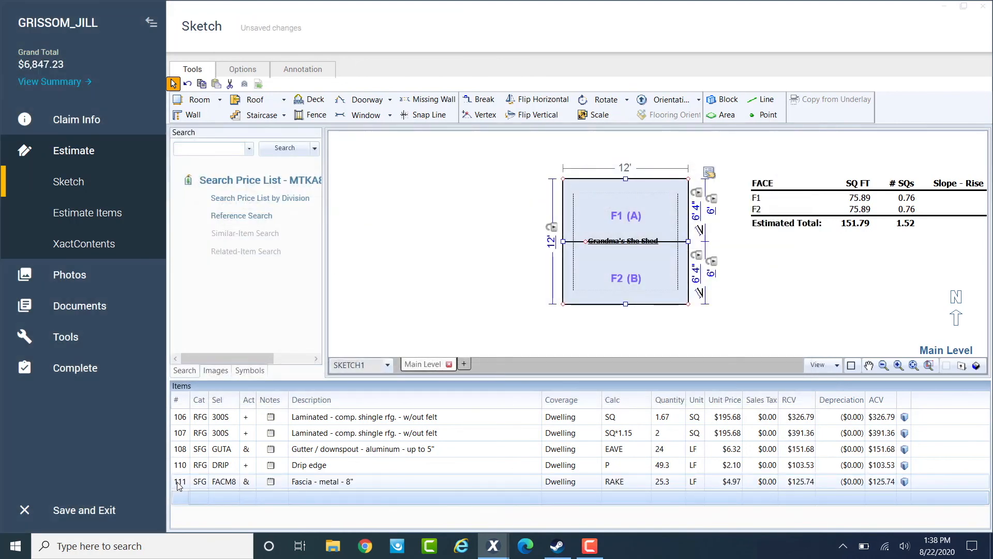
Step: Start another RFG line item below the fascia entry
double_click(178, 499)
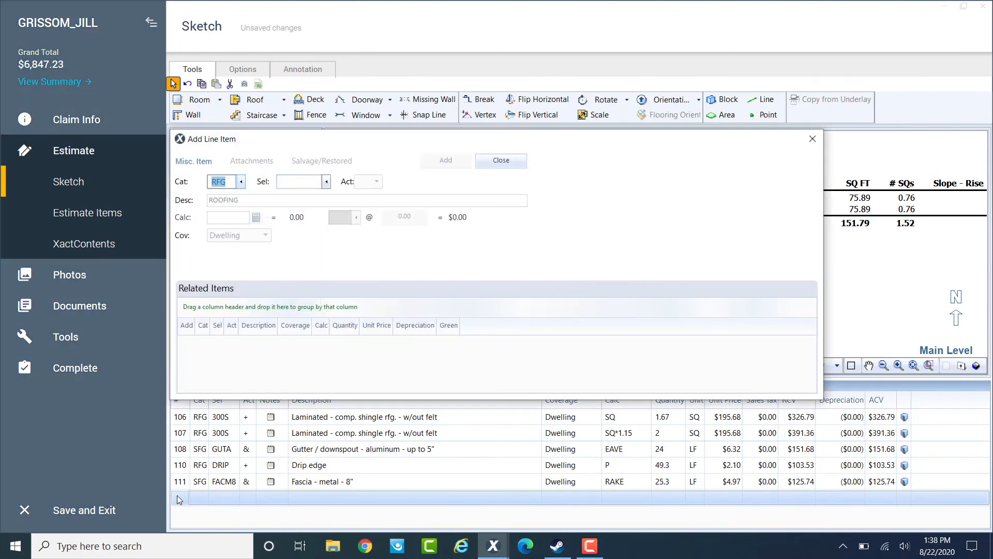